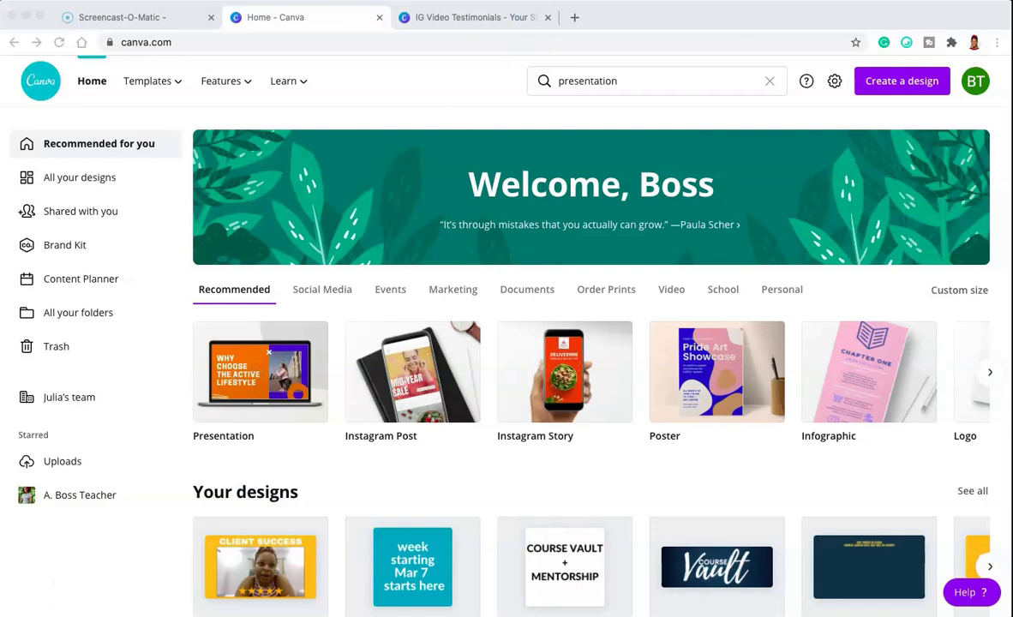
Examine the client success page in the IG Video Testimonials design at 25% zoom, including its embedded video
click(485, 19)
click(716, 316)
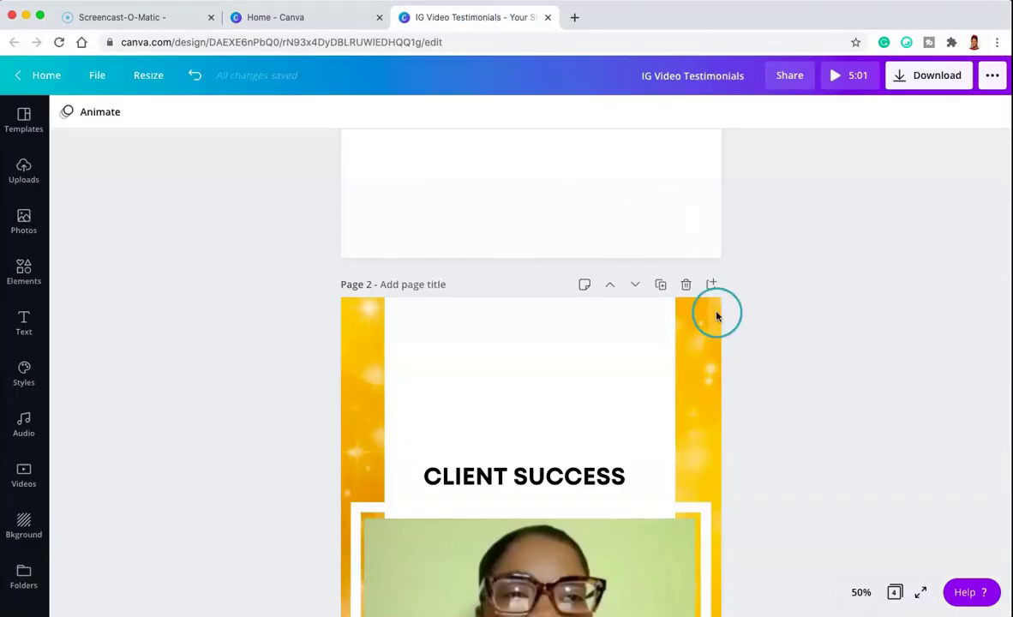
scroll(803, 366, down, 5)
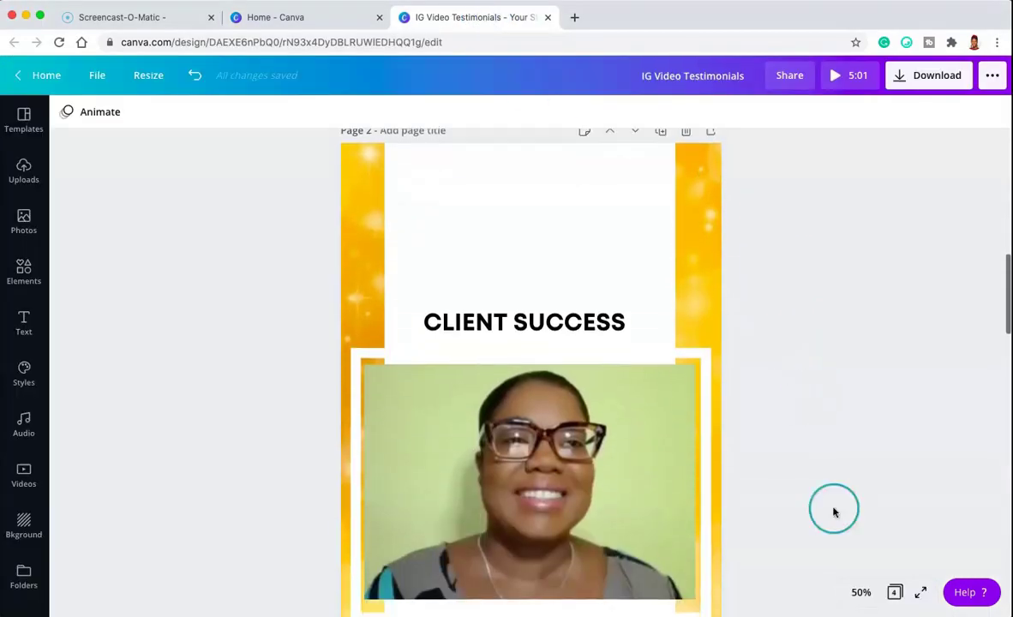
click(862, 592)
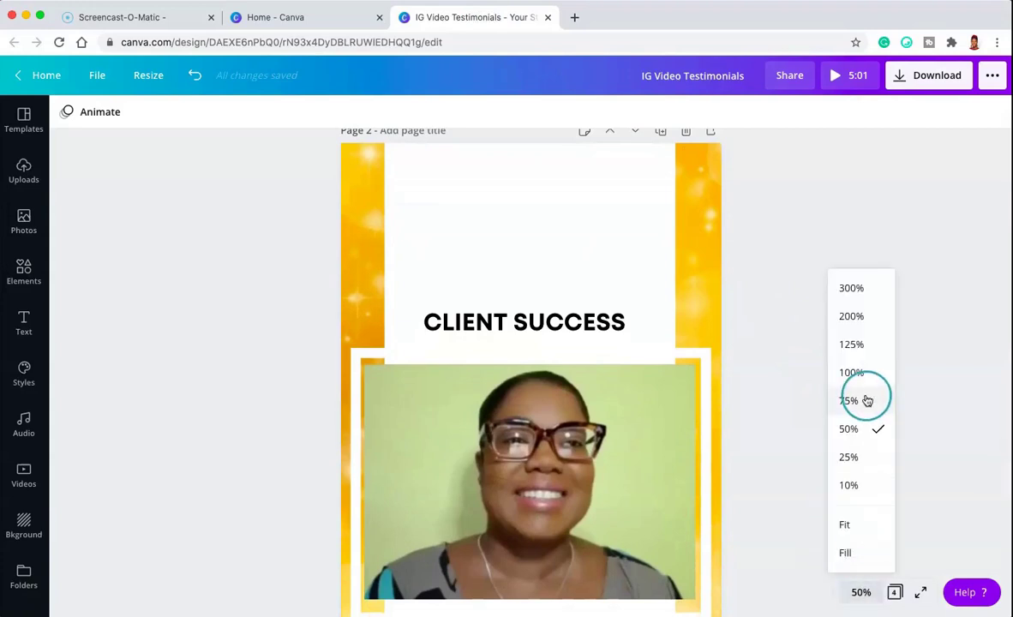
click(848, 456)
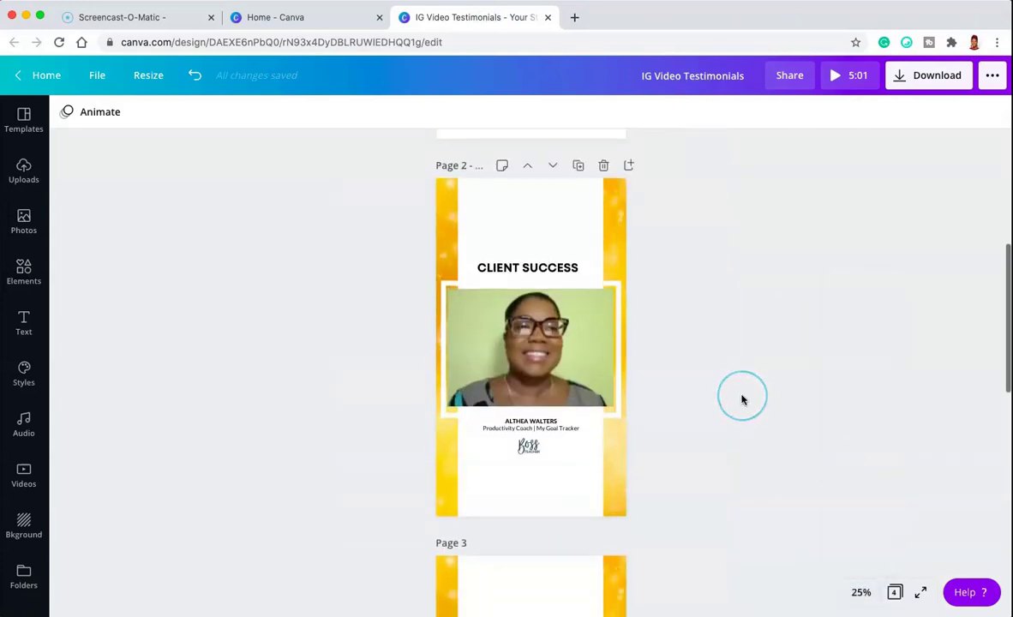
scroll(743, 399, up, 1)
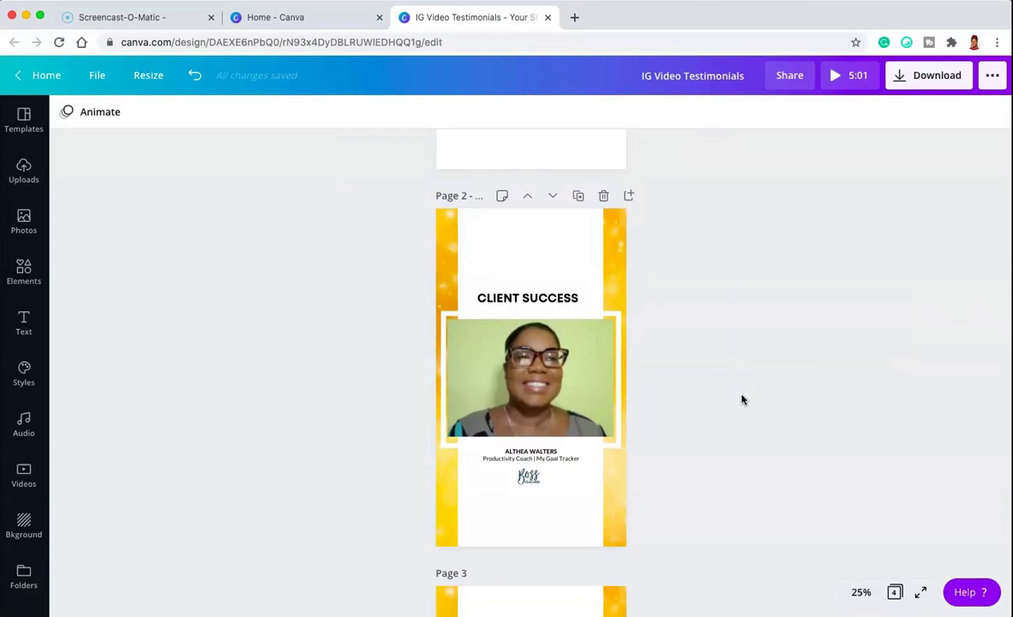
scroll(744, 400, up, 2)
scroll(744, 396, down, 3)
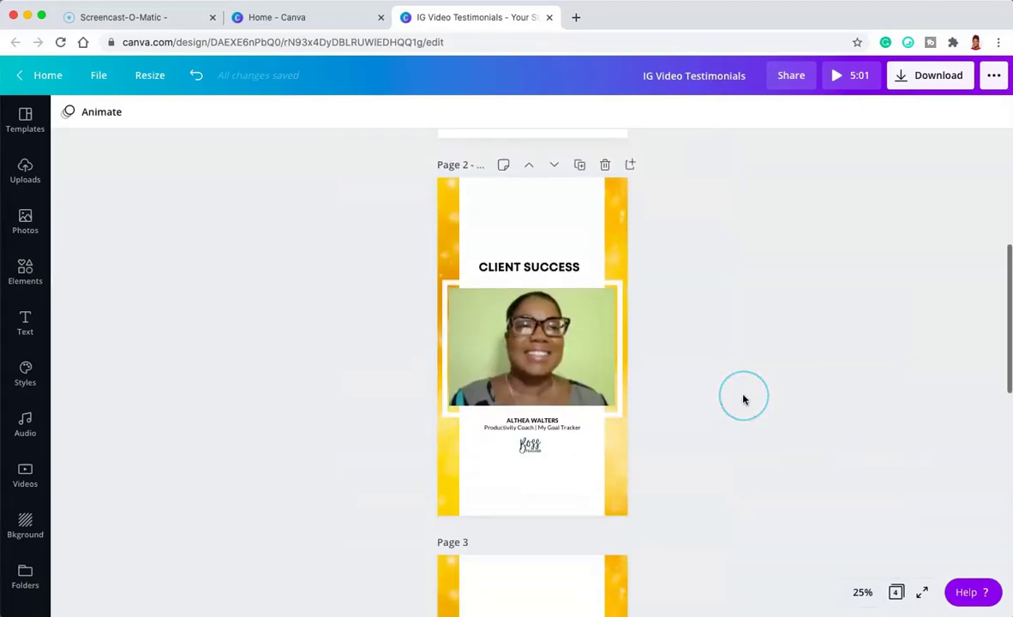
scroll(745, 401, up, 1)
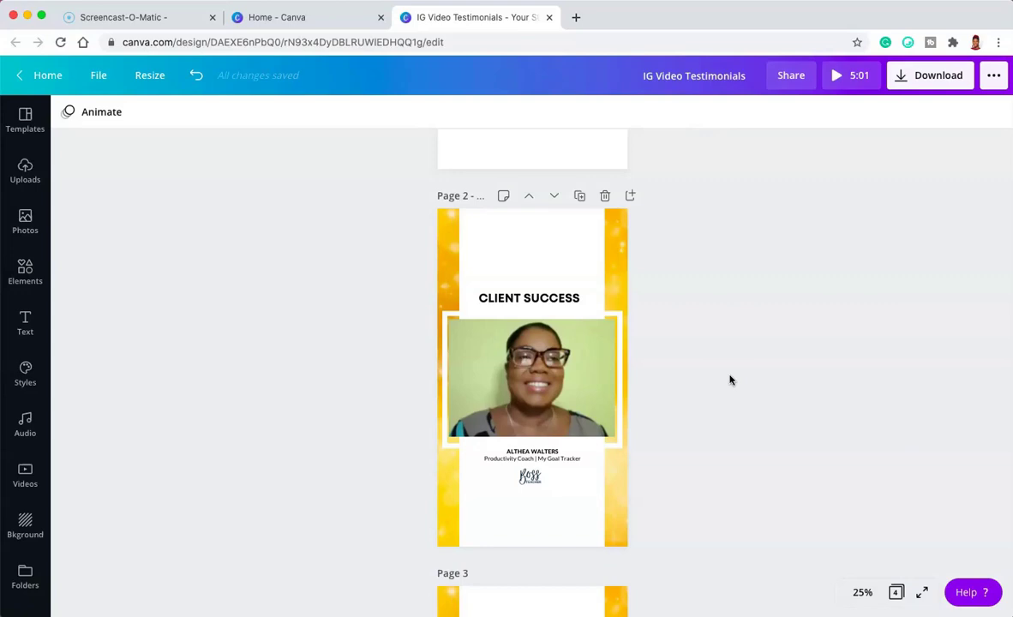
click(559, 425)
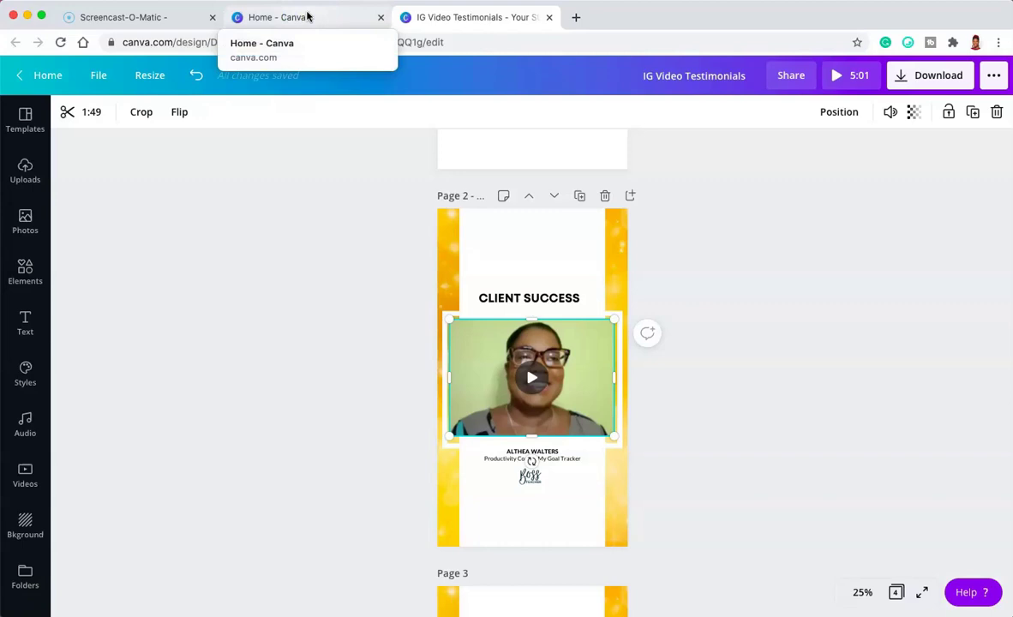
Create a new blank 1920 × 1080 px presentation design and collapse the template browser beside it
click(304, 18)
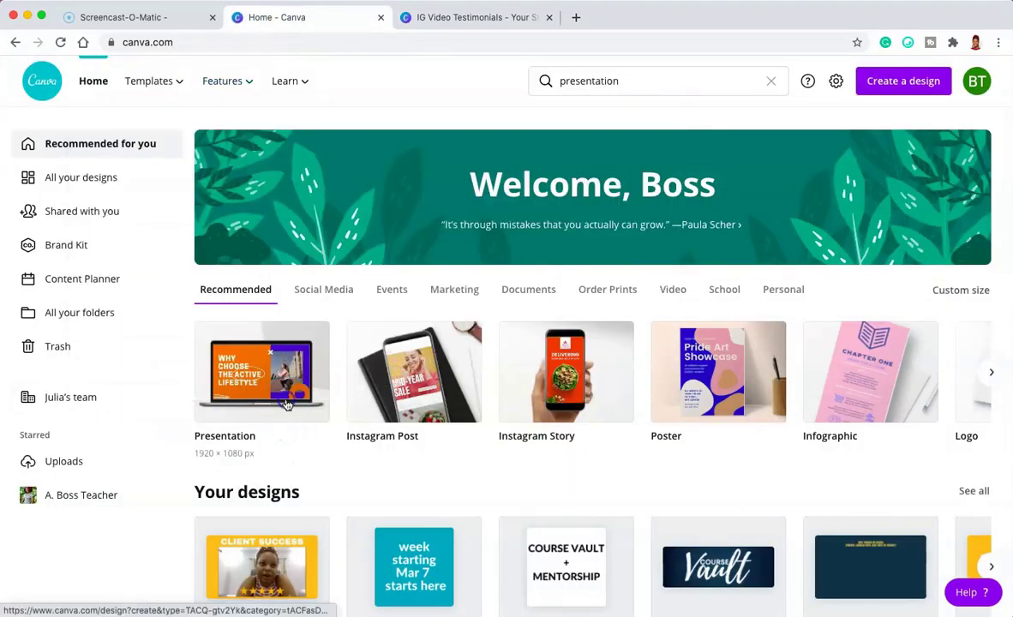
click(286, 405)
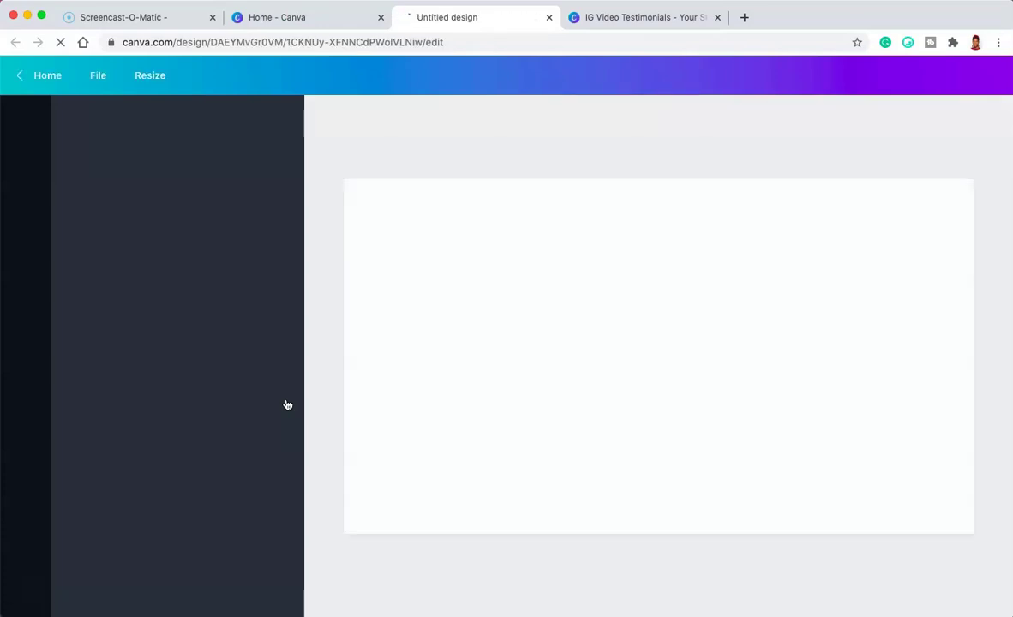
click(307, 378)
click(309, 363)
click(818, 406)
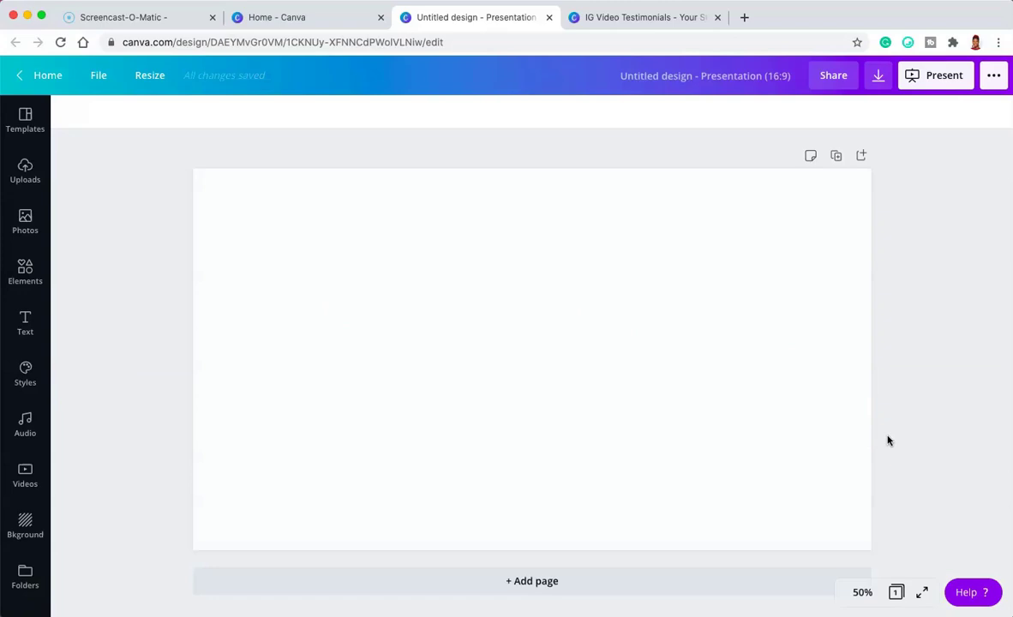
click(25, 120)
click(26, 174)
click(148, 150)
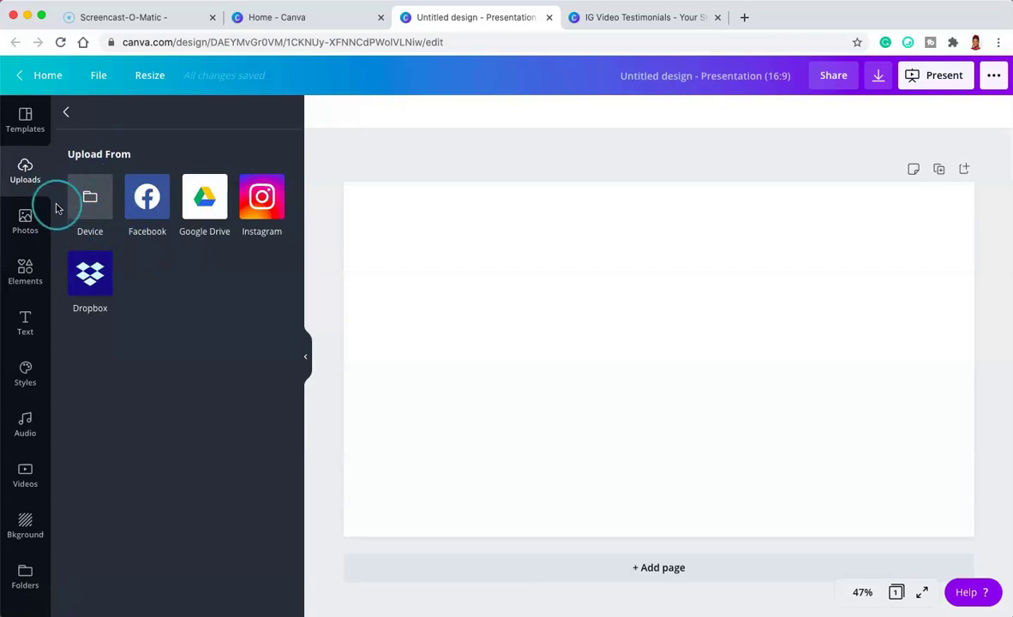
click(90, 197)
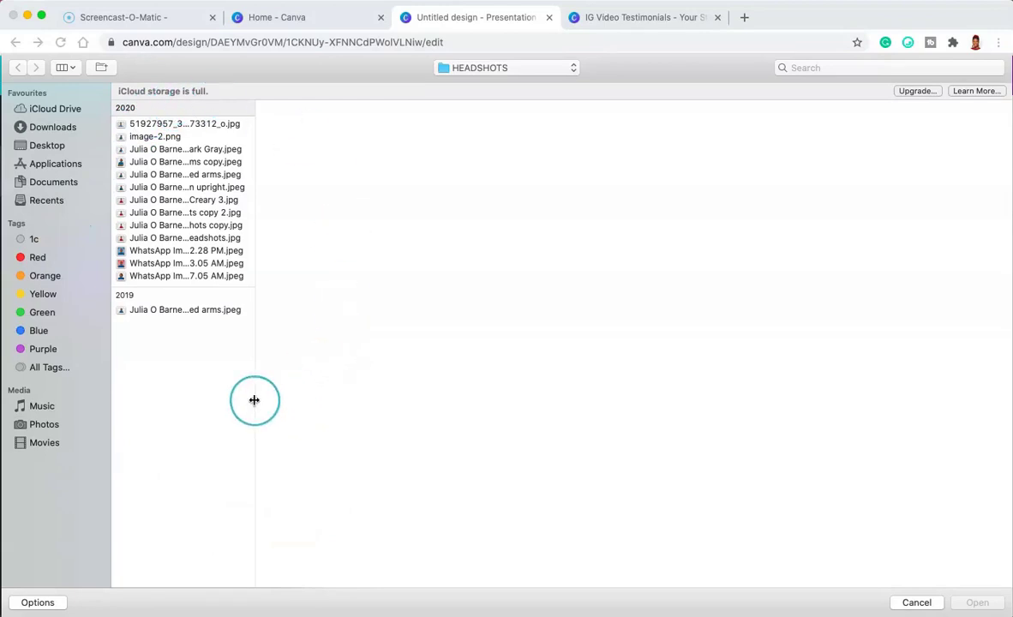
click(914, 602)
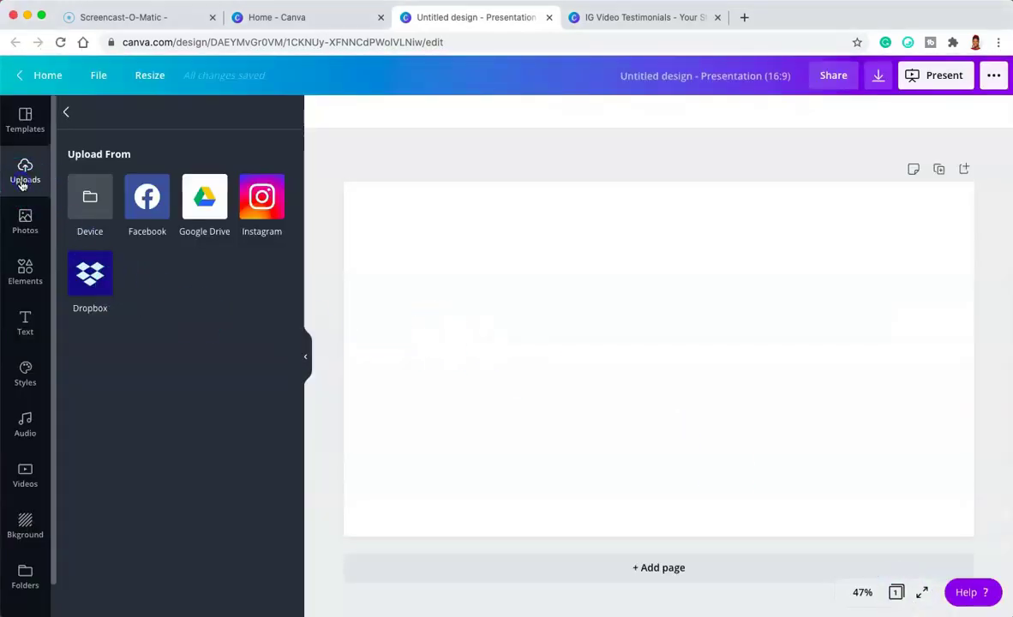
click(24, 225)
click(24, 168)
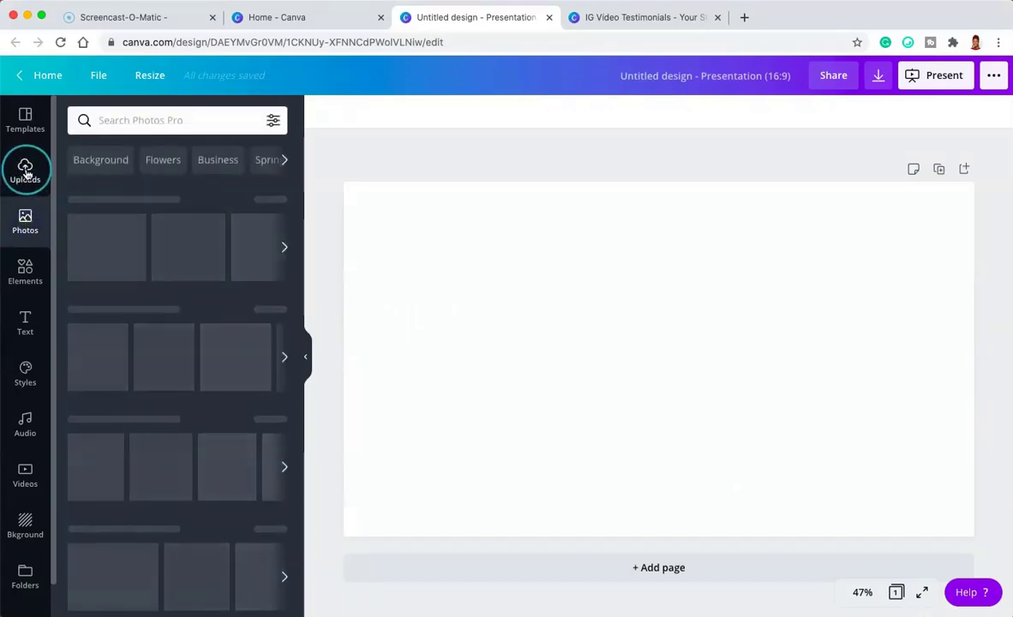
click(65, 113)
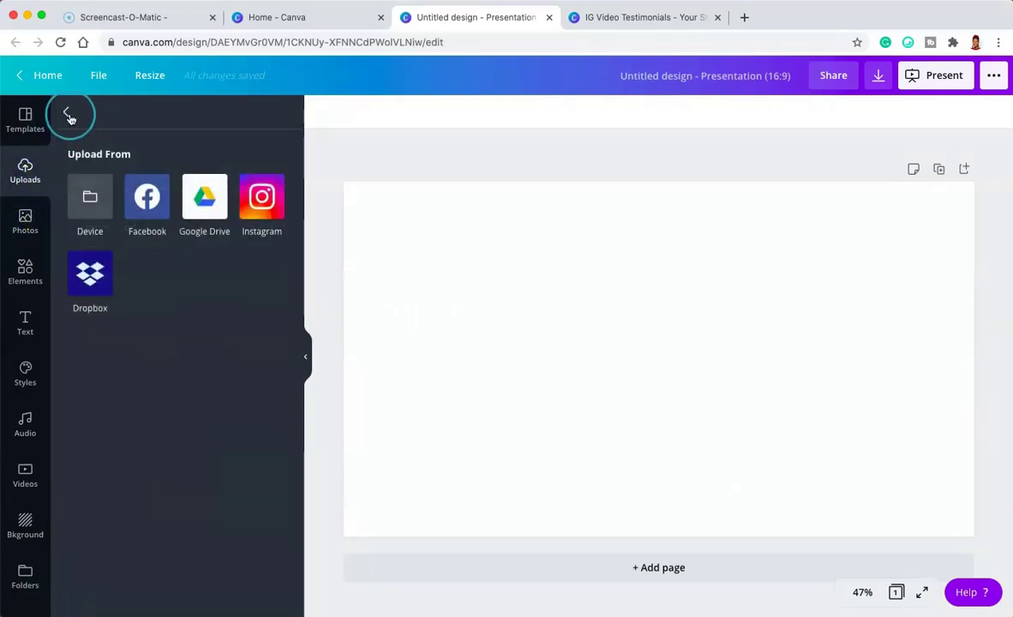
Add the uploaded 1:49 testimonial video with the green background to the blank page
click(174, 189)
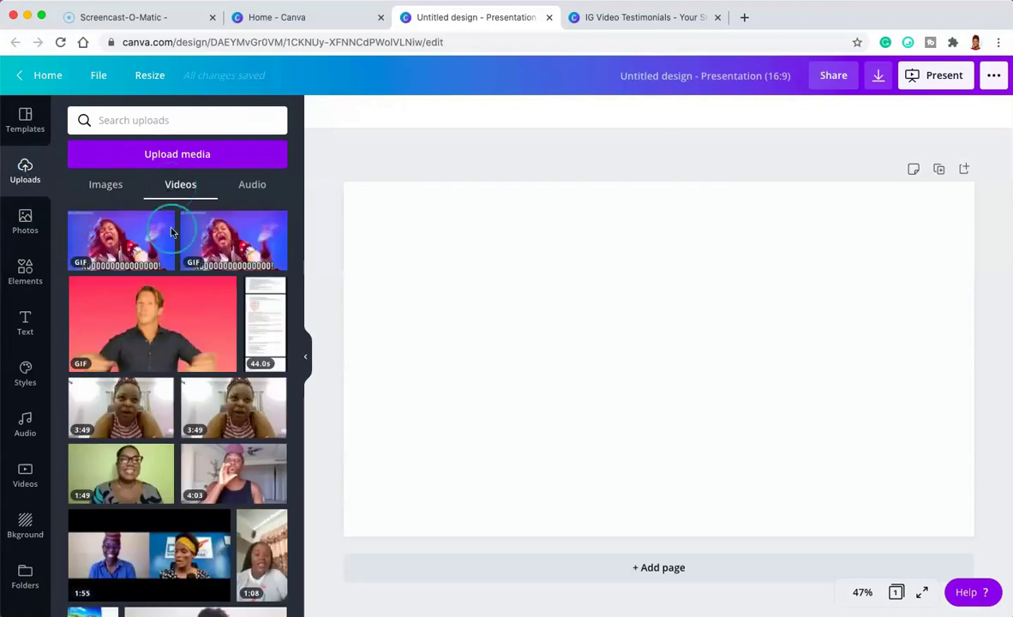
scroll(172, 450, down, 2)
scroll(171, 450, up, 2)
scroll(172, 450, down, 1)
scroll(171, 450, down, 2)
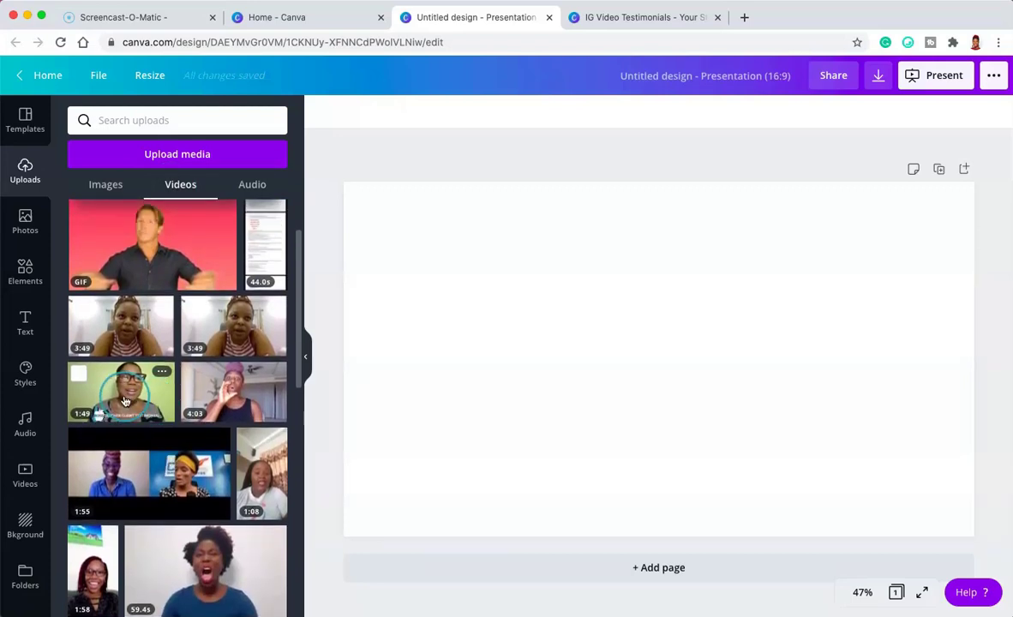
click(124, 400)
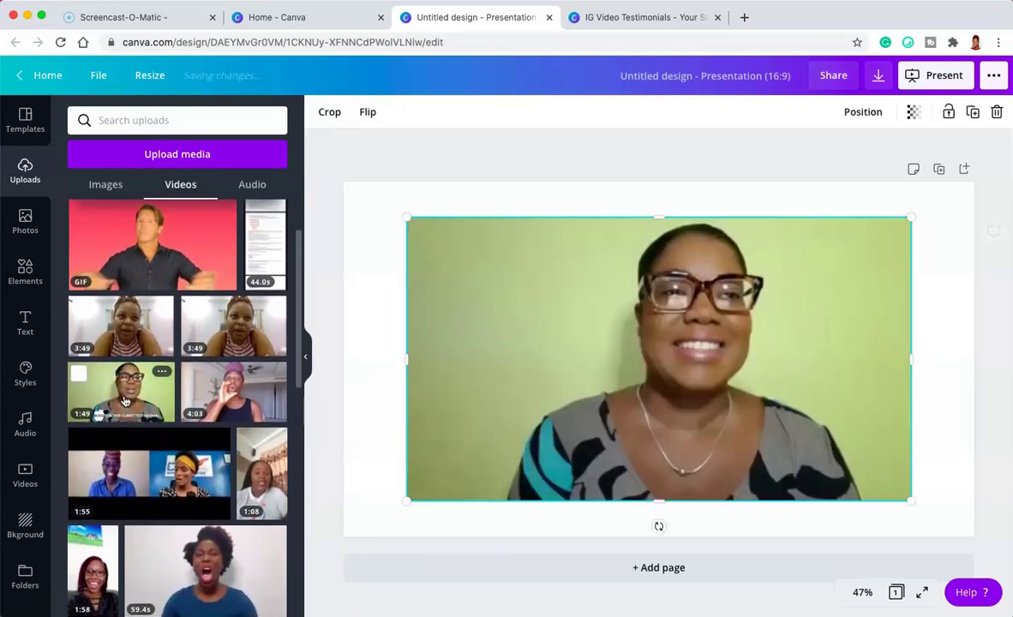
click(553, 375)
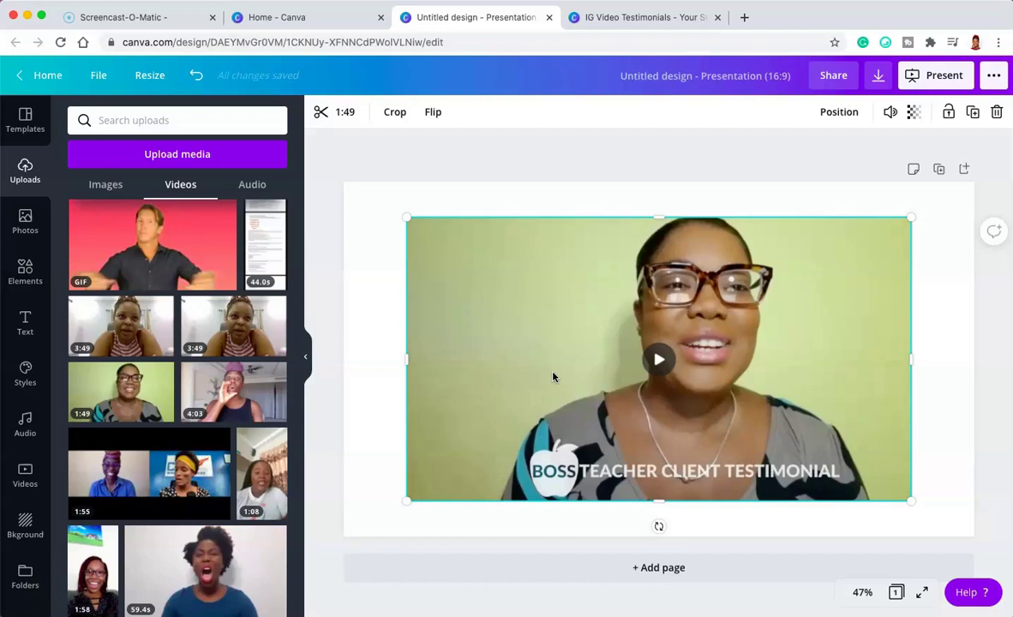
Crop the lower part of the video to cut off the BOSS TEACHER CLIENT TESTIMONIAL caption
drag(553, 377, 529, 378)
drag(660, 506, 670, 451)
drag(672, 447, 671, 444)
click(682, 466)
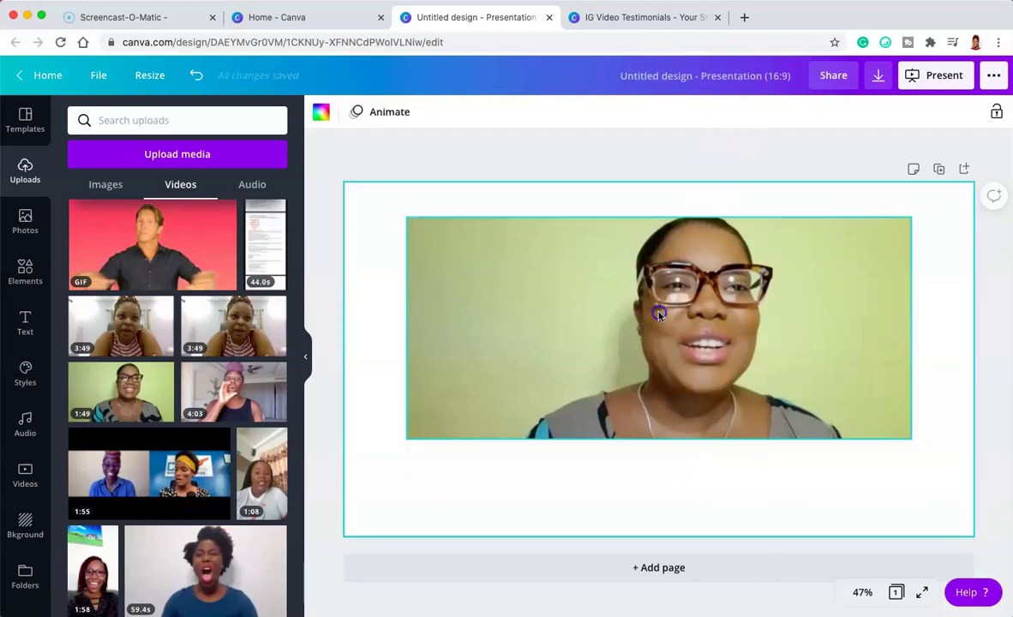
Extend the video's upper edge slightly and crop its left and right sides closer to the speaker
click(608, 287)
drag(661, 210, 660, 207)
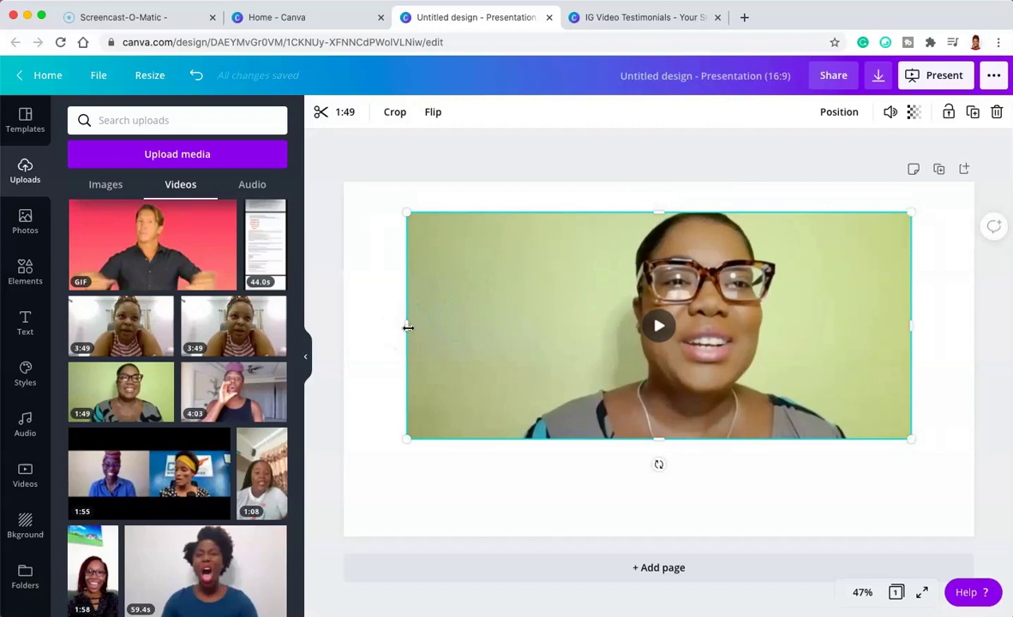
drag(409, 328, 507, 329)
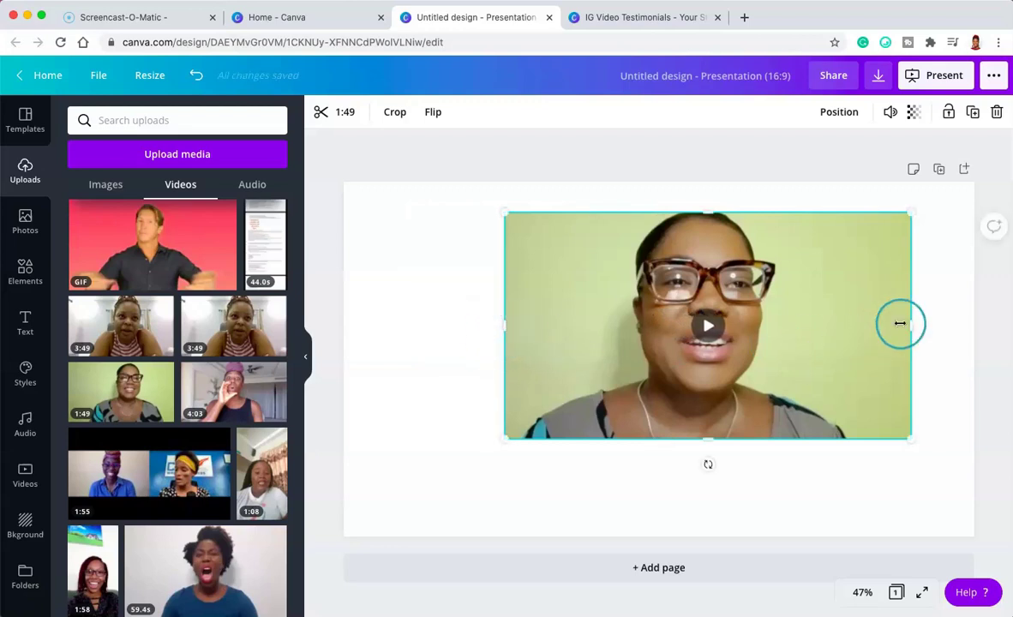
drag(914, 331, 860, 331)
click(909, 335)
Reposition the cropped video, enlarge it to fill most of the page height, and centre it on the page
drag(787, 346, 733, 389)
drag(806, 253, 777, 276)
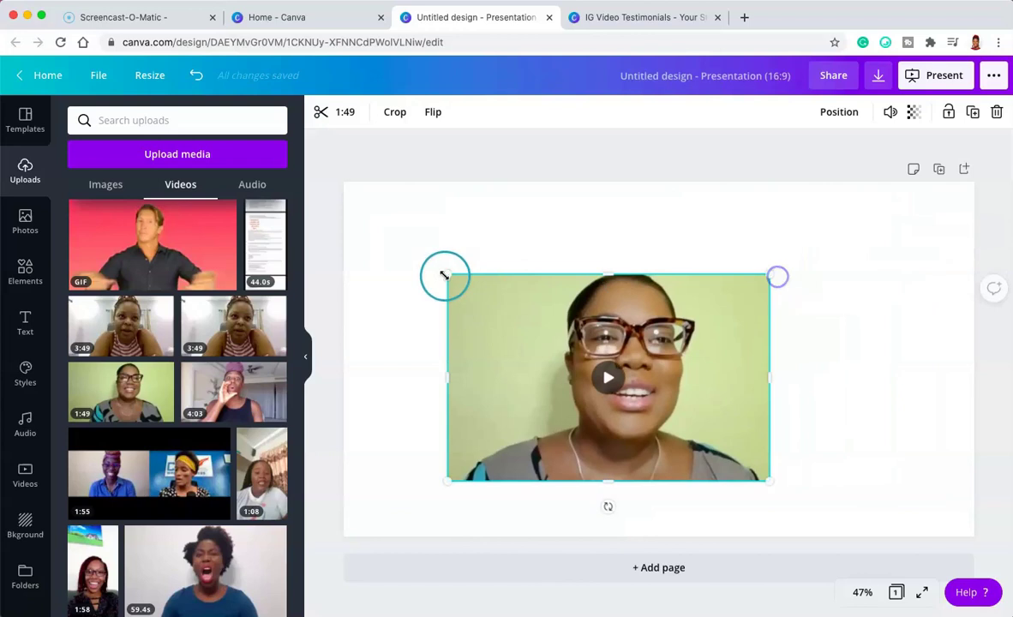
drag(444, 276, 347, 221)
drag(773, 482, 853, 503)
drag(701, 406, 767, 392)
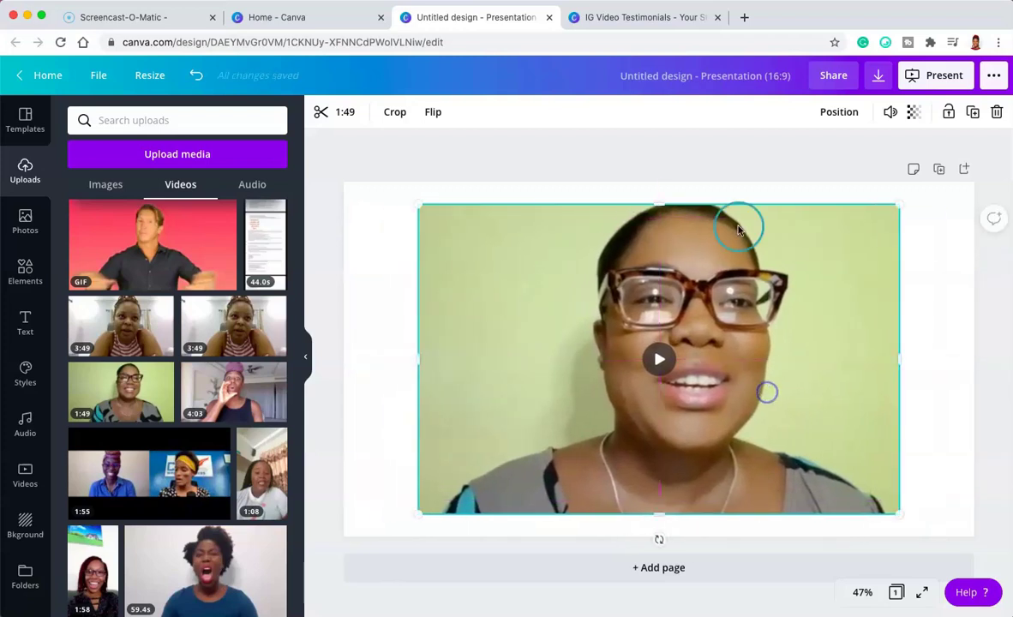
click(705, 160)
click(697, 312)
click(681, 175)
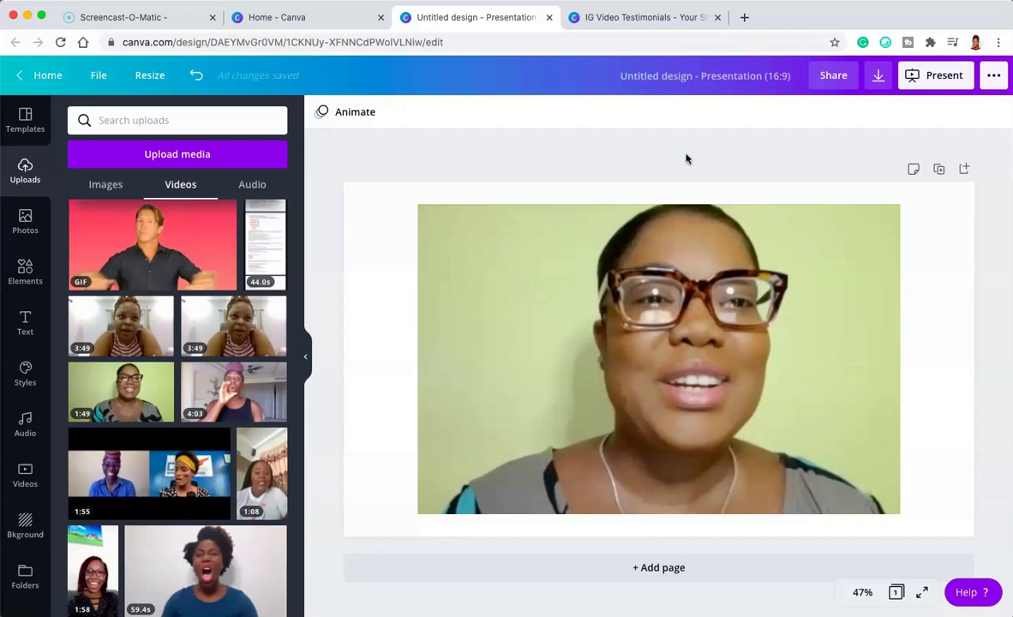
Trim the beginning of the testimonial video so that the clip lasts 1:25
click(604, 276)
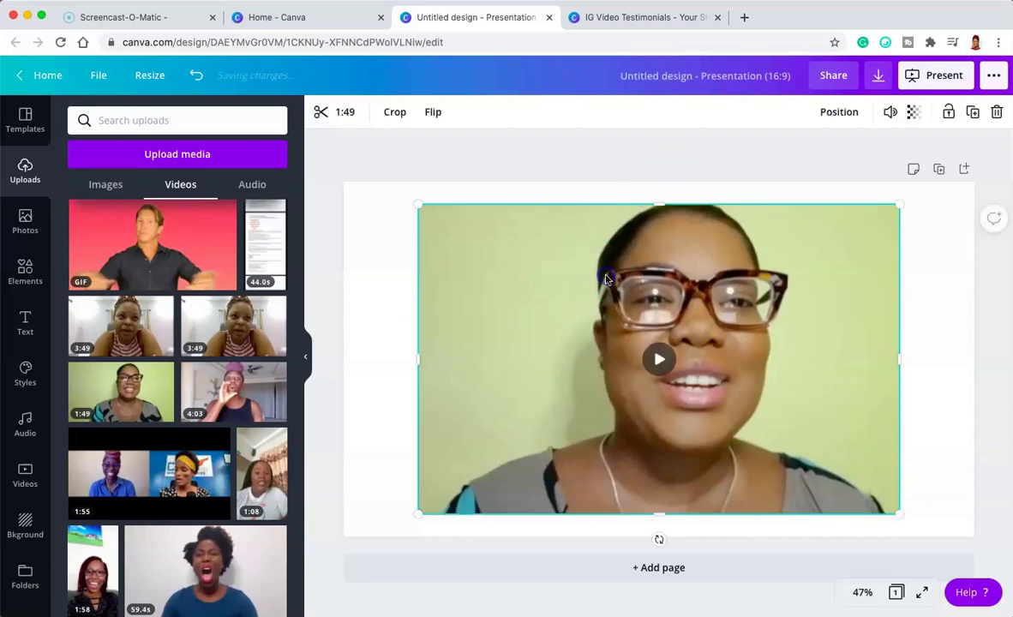
click(529, 273)
click(531, 278)
click(454, 128)
click(301, 90)
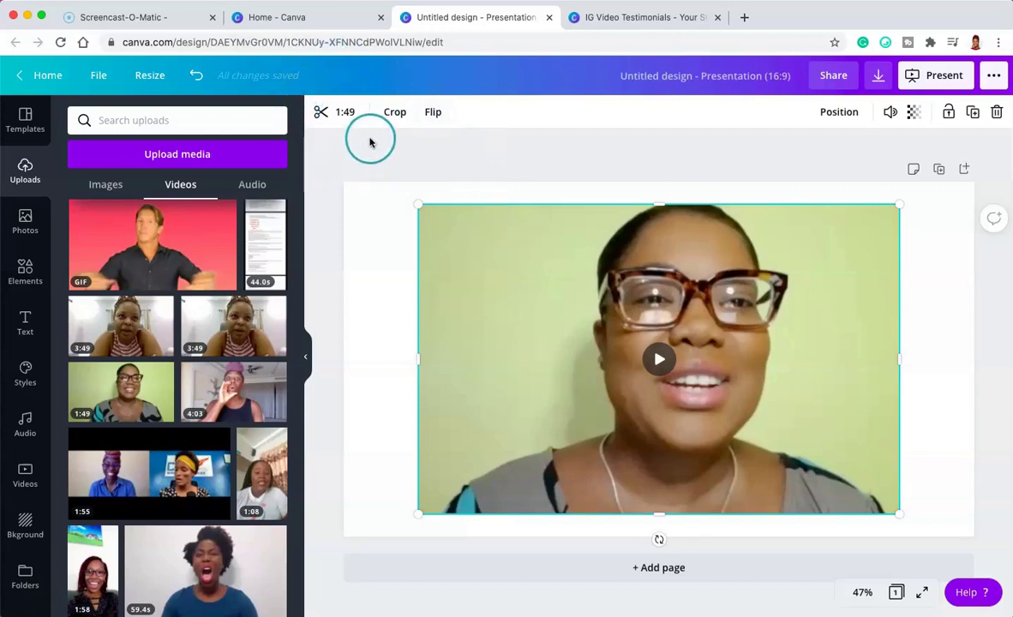
click(344, 111)
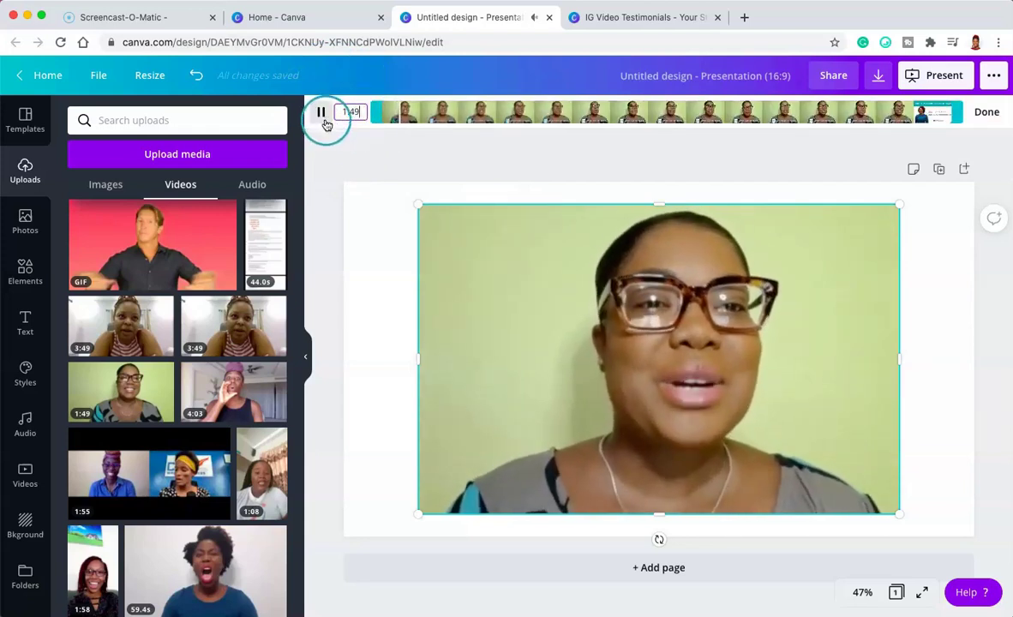
click(378, 113)
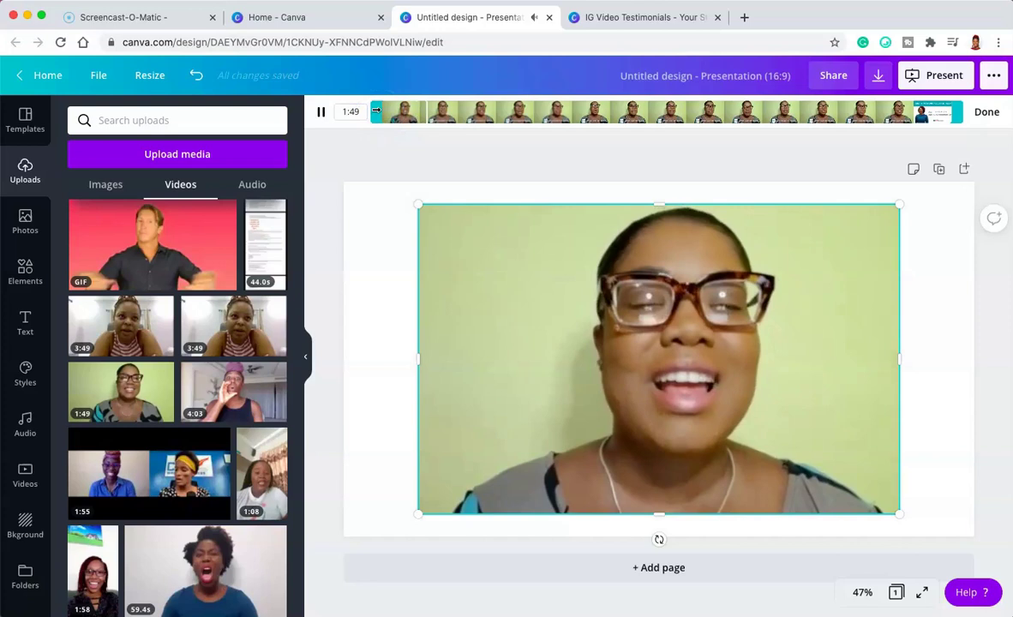
click(378, 111)
drag(378, 110, 501, 110)
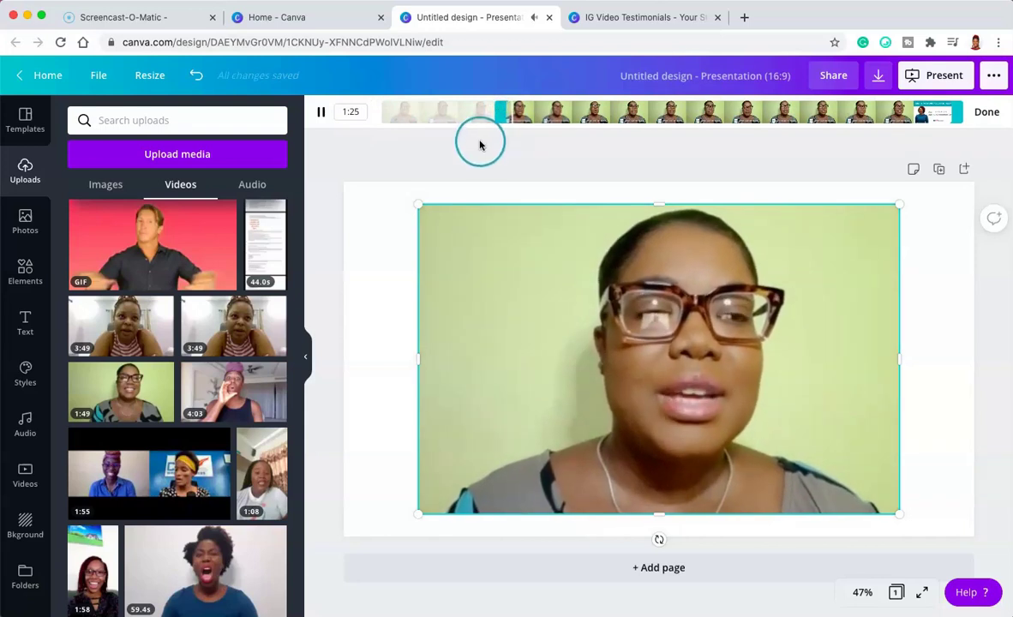
click(986, 112)
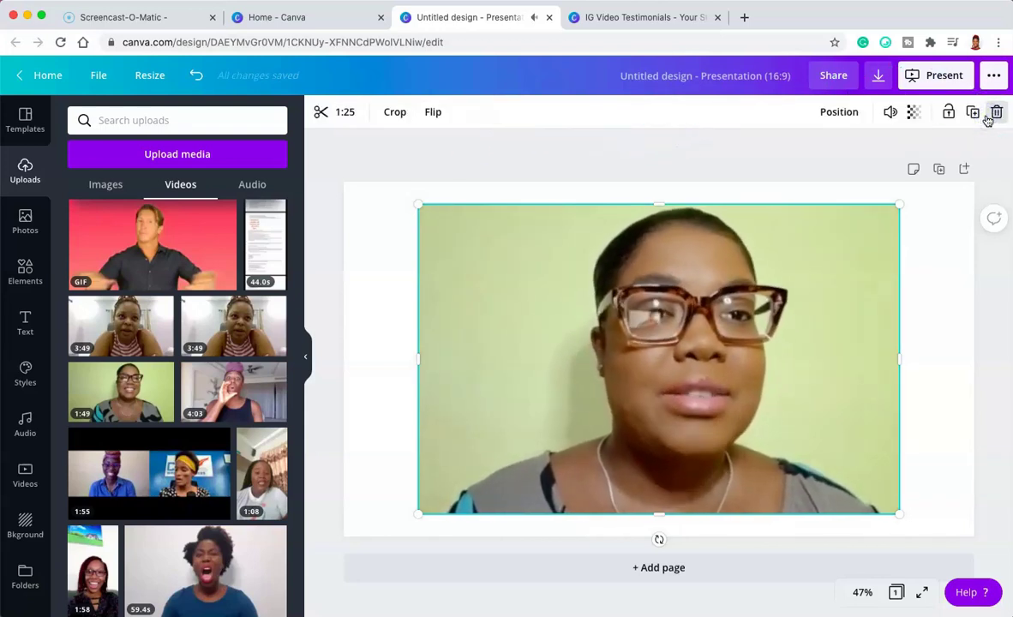
Trim the end of the page 1 testimonial video so that the clip lasts 11.5 seconds
mouse_move(768, 276)
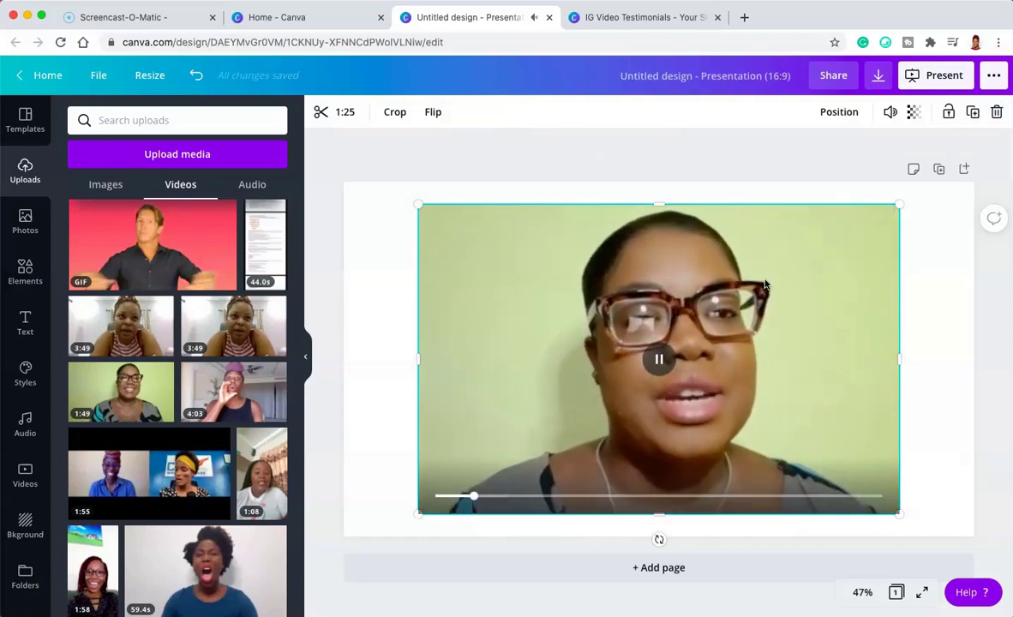
click(768, 285)
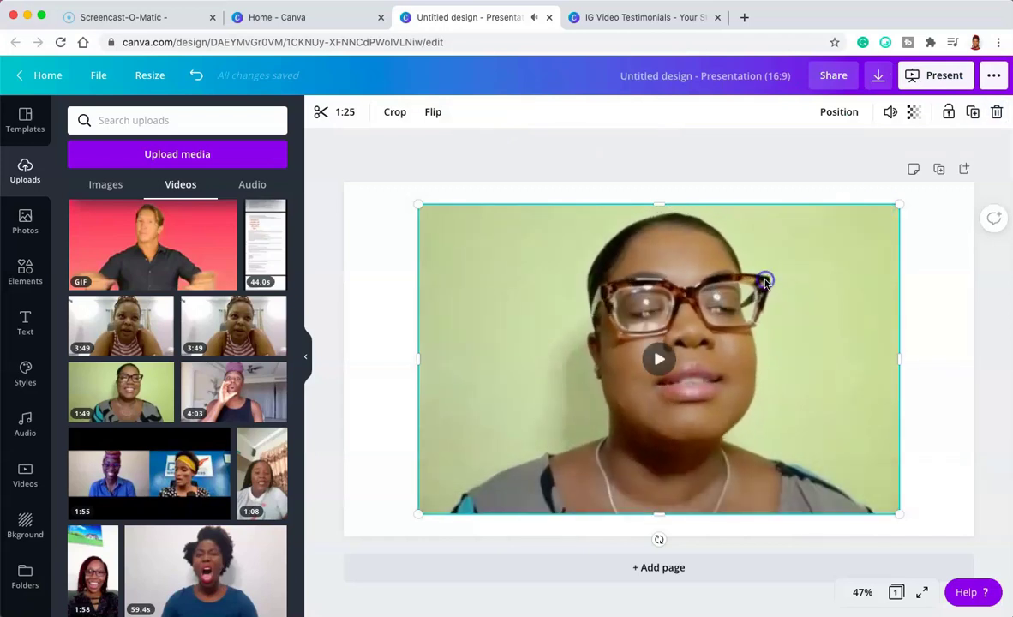
click(327, 113)
drag(945, 115, 571, 114)
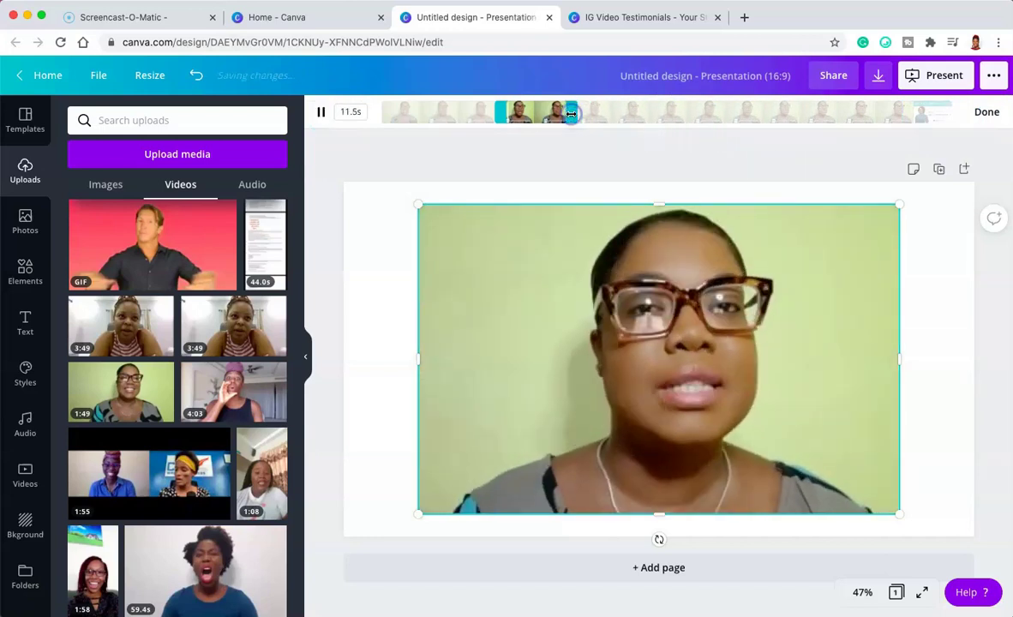
click(385, 233)
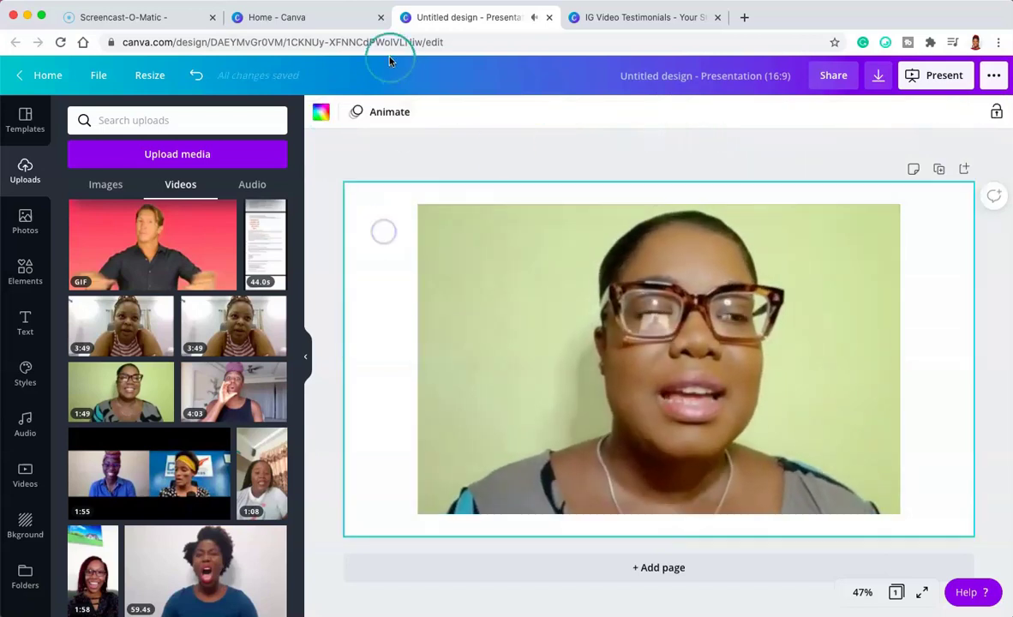
click(509, 296)
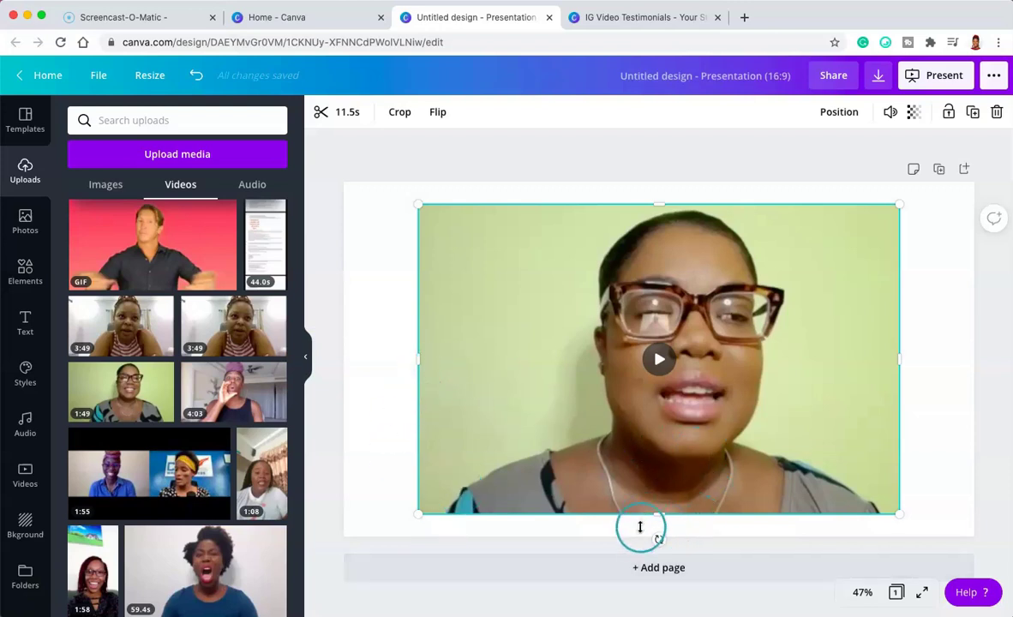
Add a second page and insert the uploaded 1:08 portrait testimonial video on it
click(627, 574)
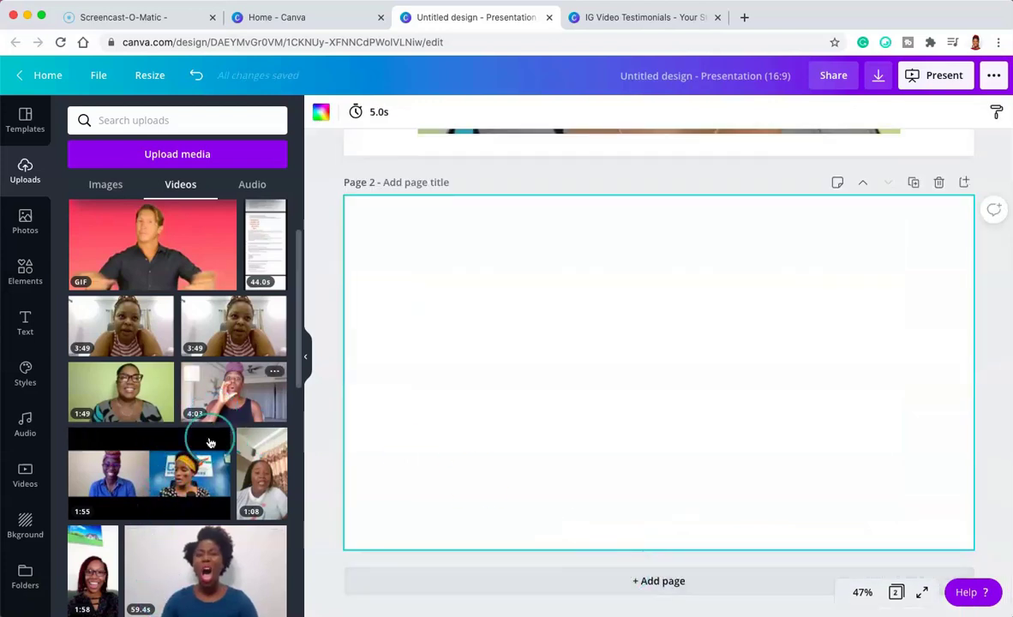
scroll(205, 459, down, 5)
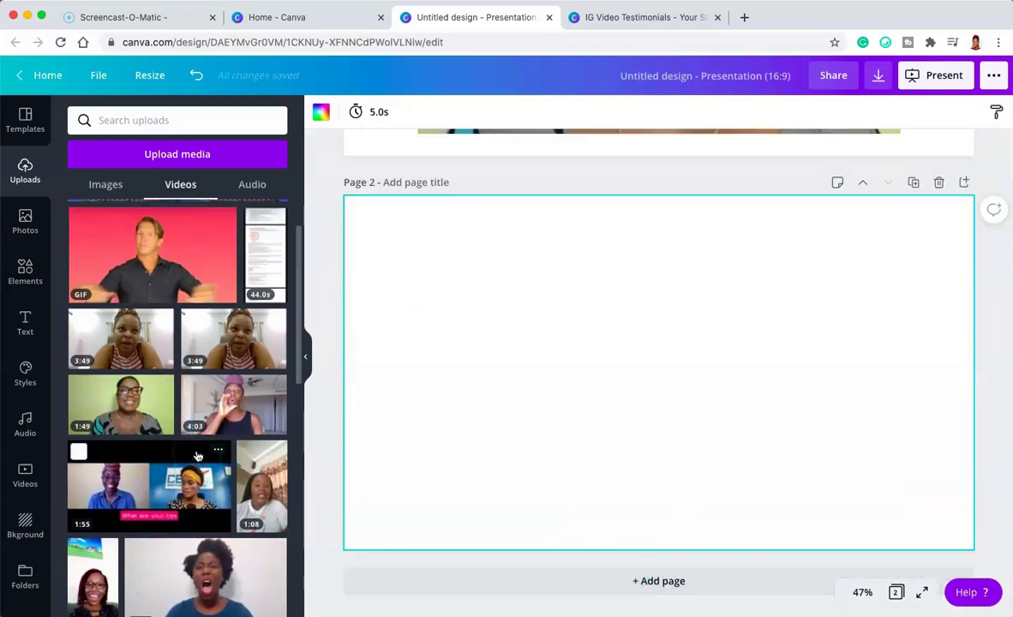
scroll(197, 457, up, 2)
scroll(197, 457, down, 3)
scroll(197, 457, up, 4)
scroll(196, 456, up, 1)
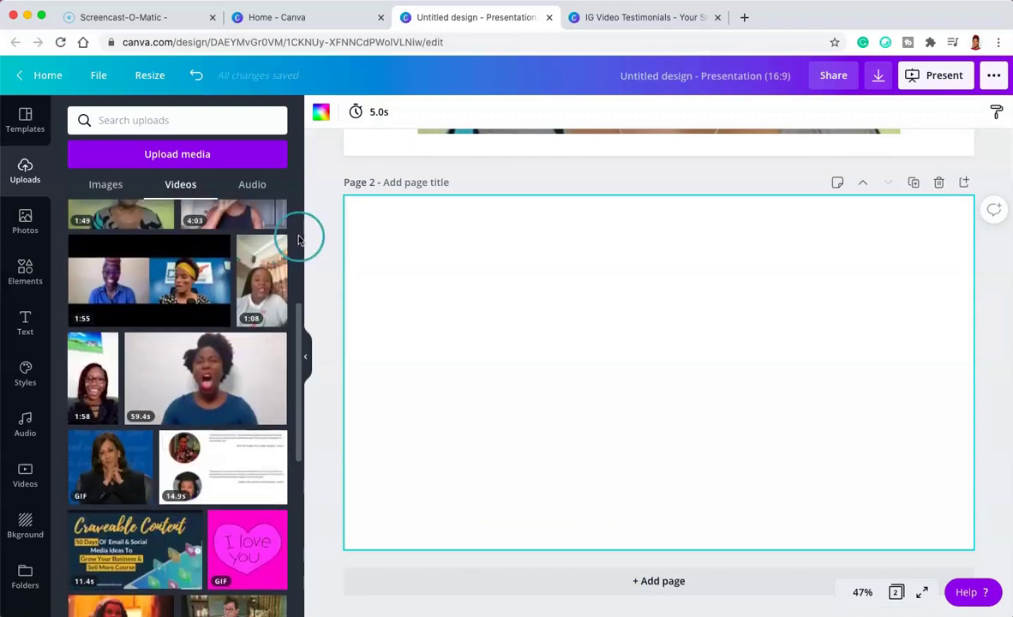
click(260, 271)
click(652, 356)
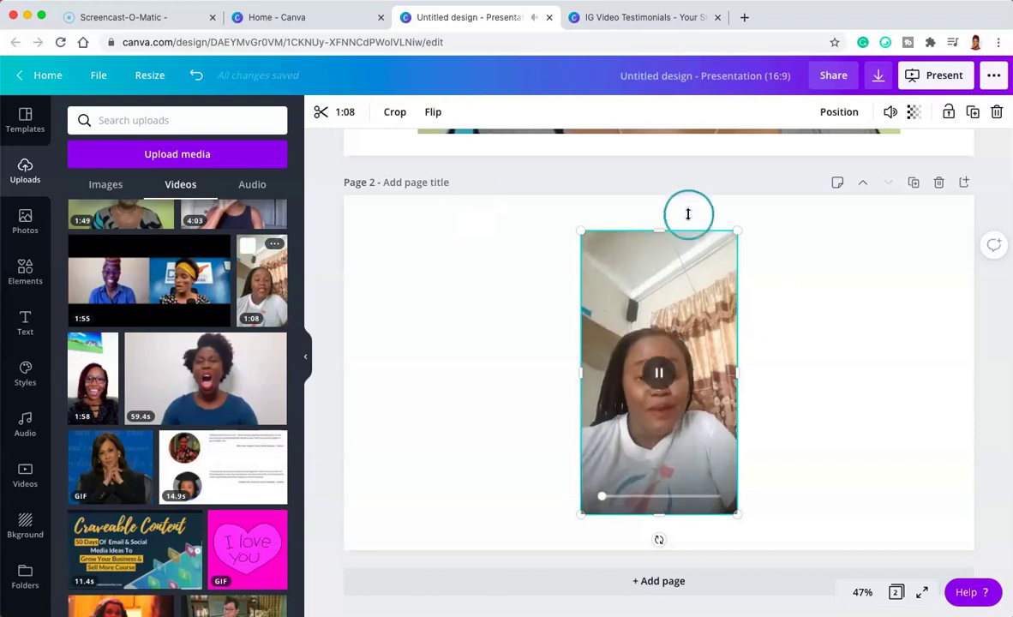
Crop the upper and lower parts of the page 2 video closer to the speaker
drag(660, 233, 670, 313)
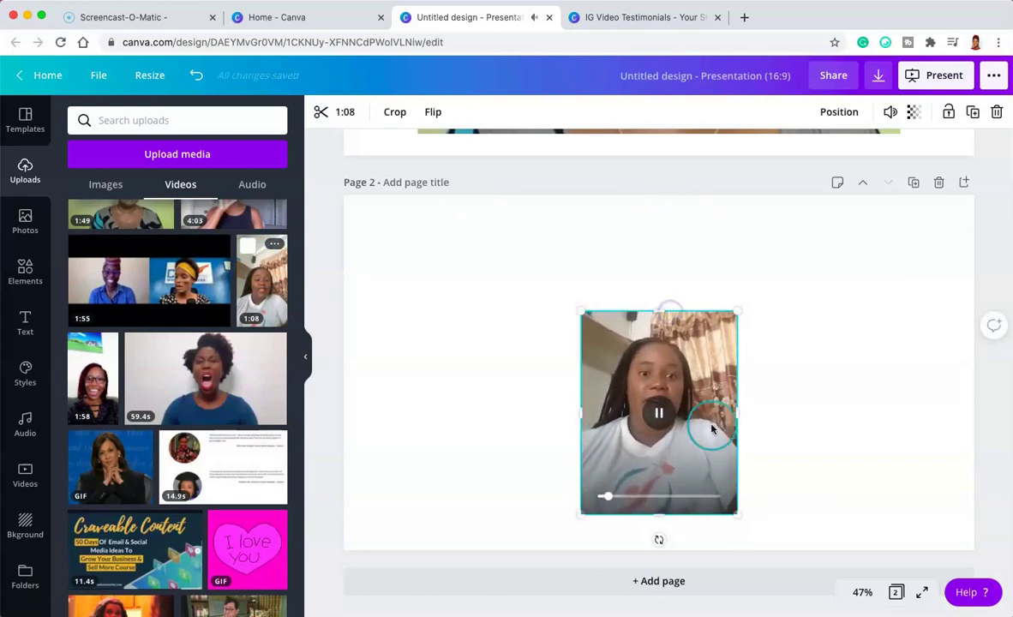
click(834, 488)
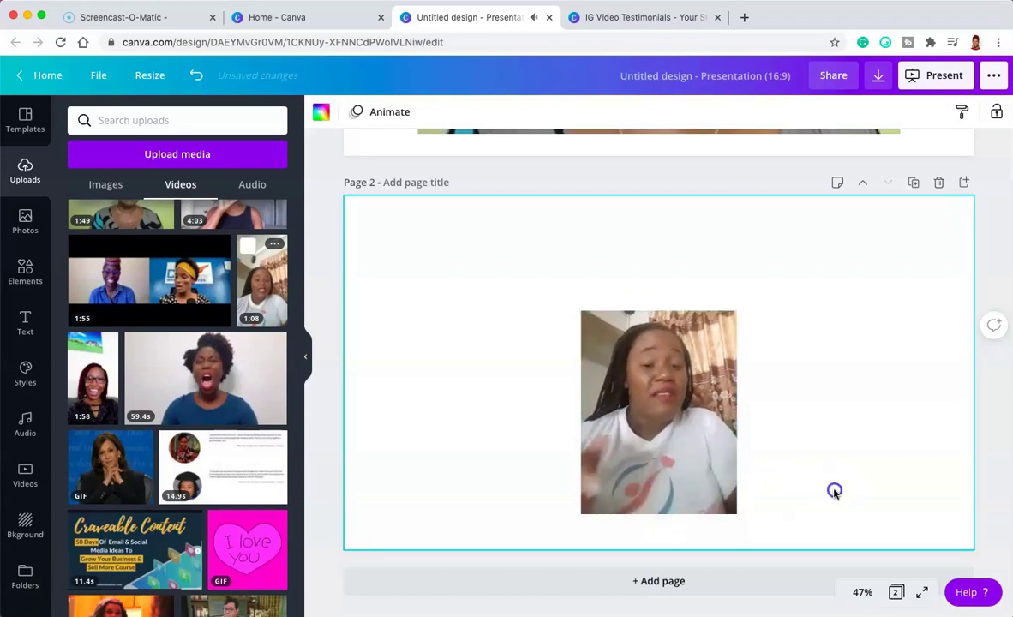
click(652, 504)
click(659, 518)
drag(659, 517, 659, 460)
click(781, 405)
Enlarge the cropped page 2 video to fill most of the page height and centre it on the page
click(708, 344)
click(741, 314)
drag(835, 272, 886, 249)
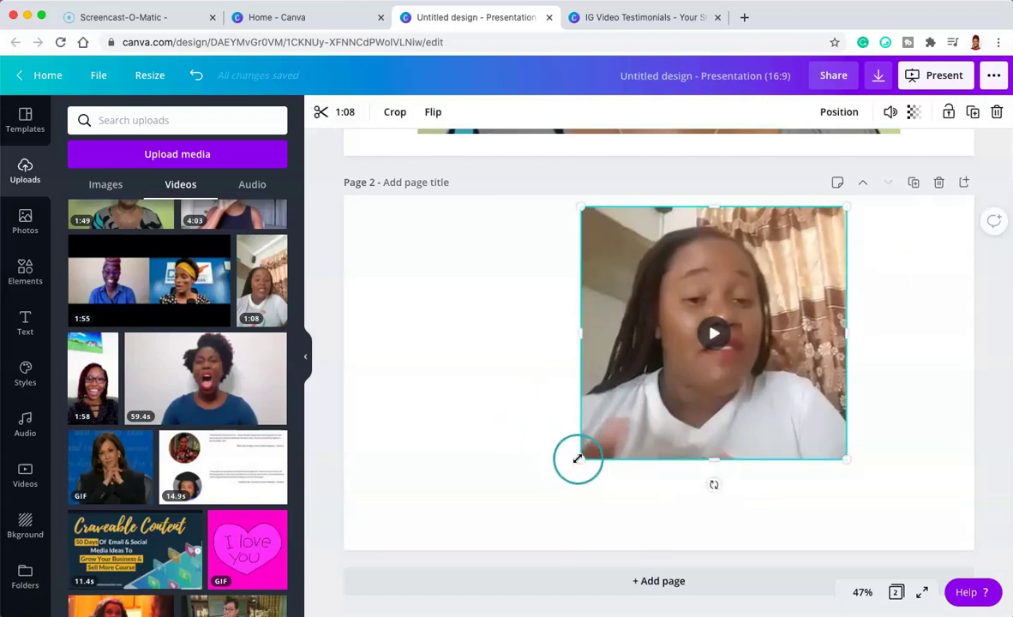
drag(581, 455, 495, 533)
click(883, 402)
click(785, 389)
drag(785, 389, 787, 395)
click(862, 380)
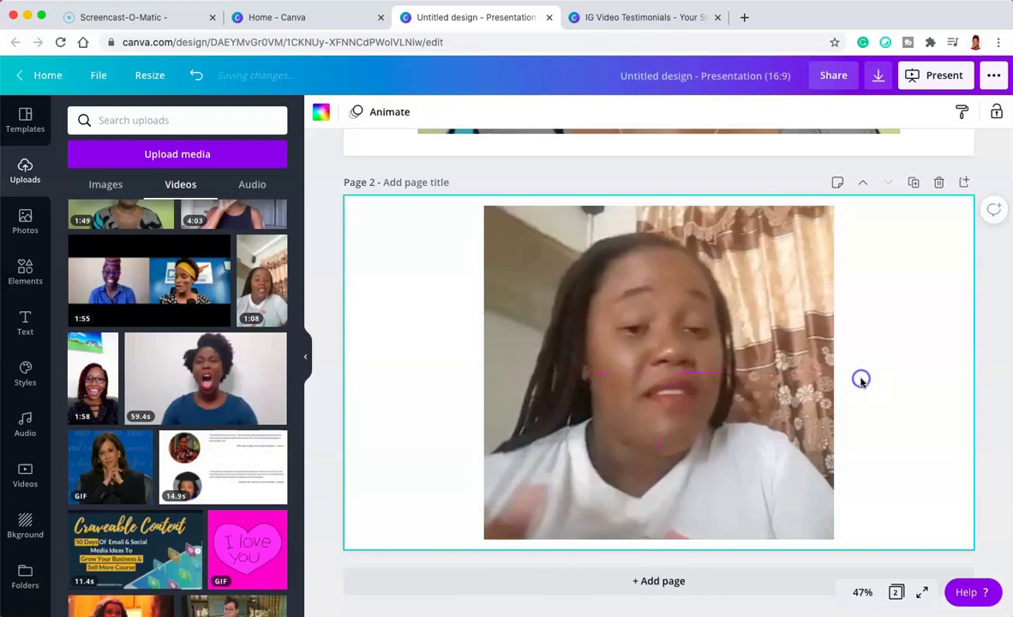
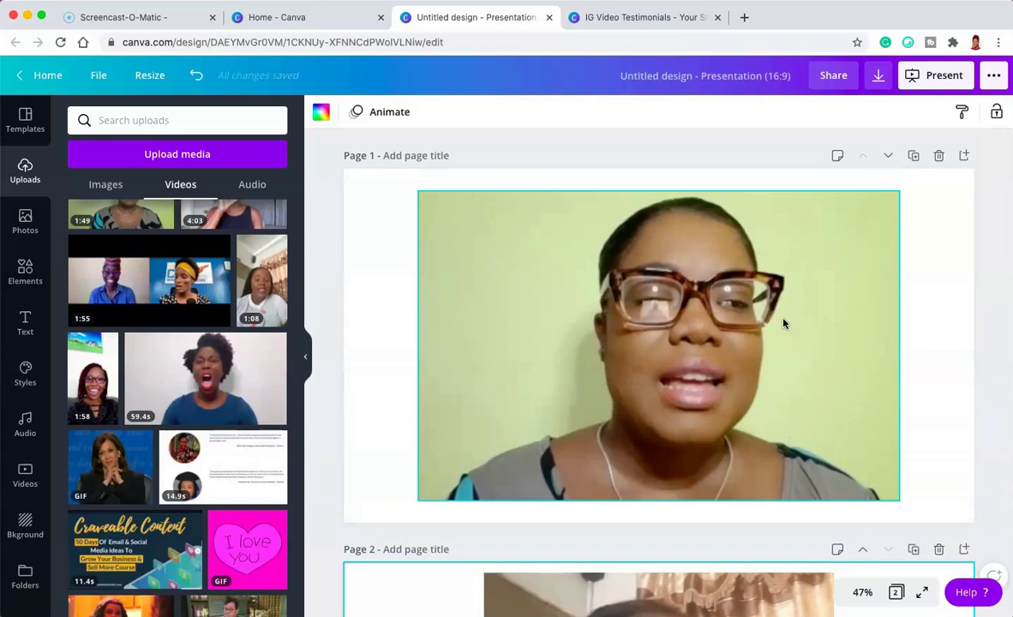
Collapse the uploads list and review the testimonial videos on pages 1 and 2
click(278, 329)
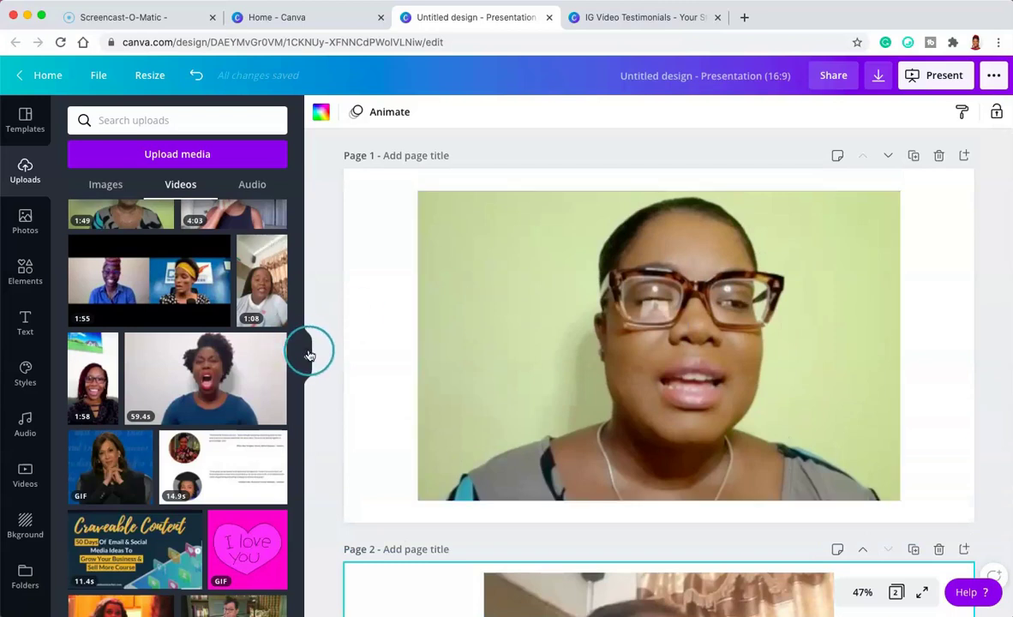
click(309, 356)
scroll(638, 493, down, 4)
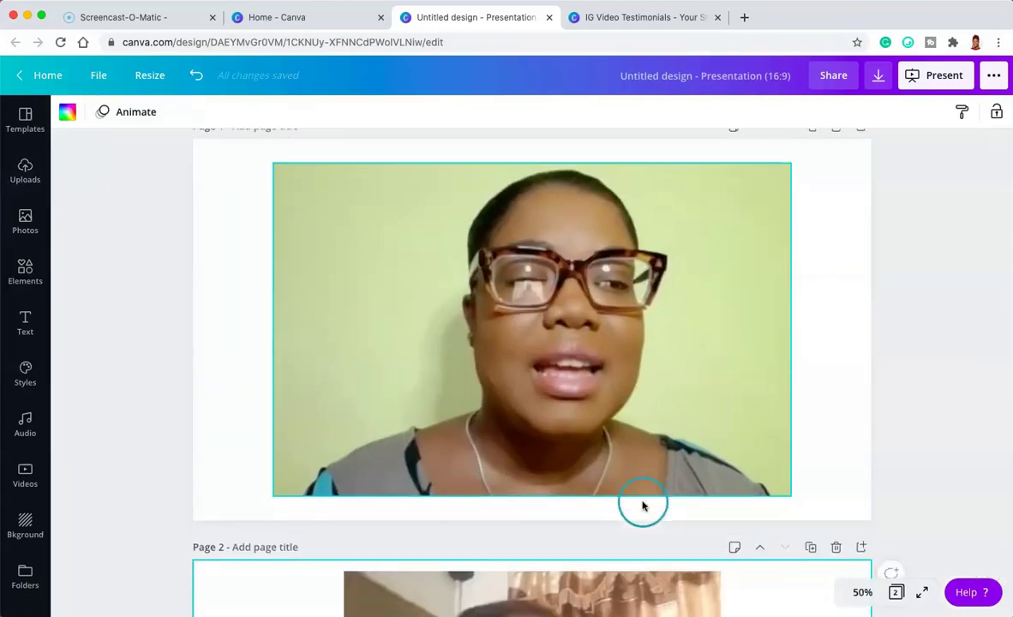
scroll(644, 506, down, 2)
scroll(643, 505, up, 4)
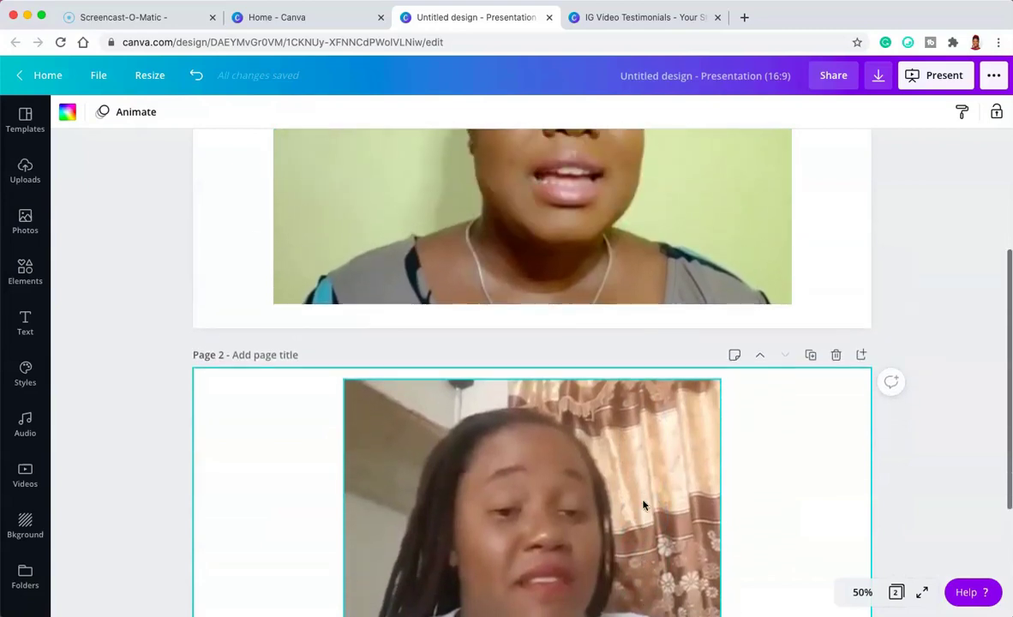
scroll(644, 506, up, 1)
click(637, 512)
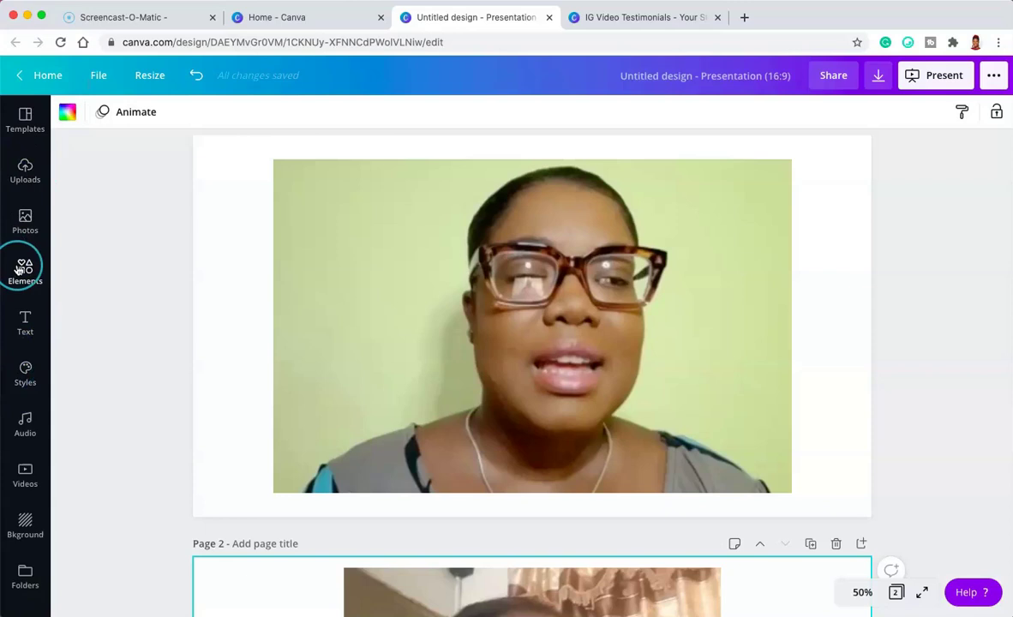
Search the elements for "celebrate" and place the free animated confetti burst, shrunk, beside the speaker above her shoulder on page 1
click(26, 225)
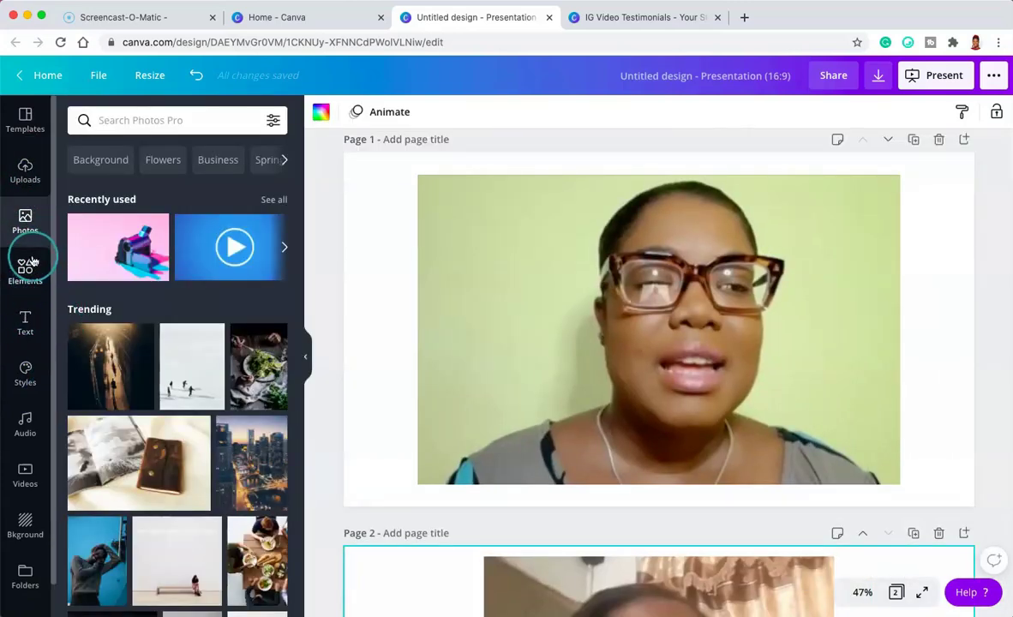
click(26, 268)
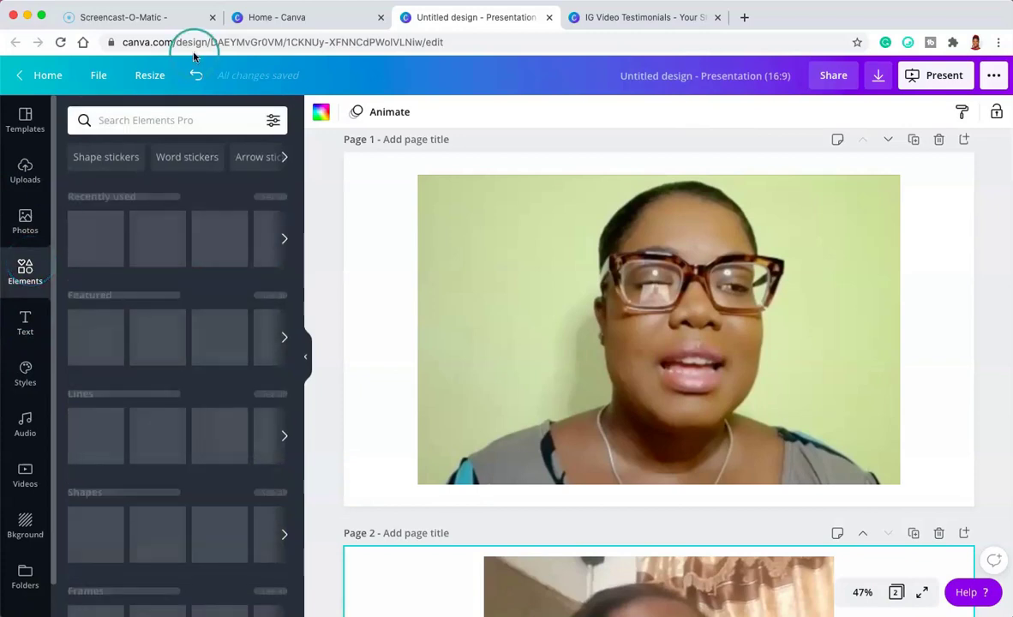
click(164, 126)
text(celebrate)
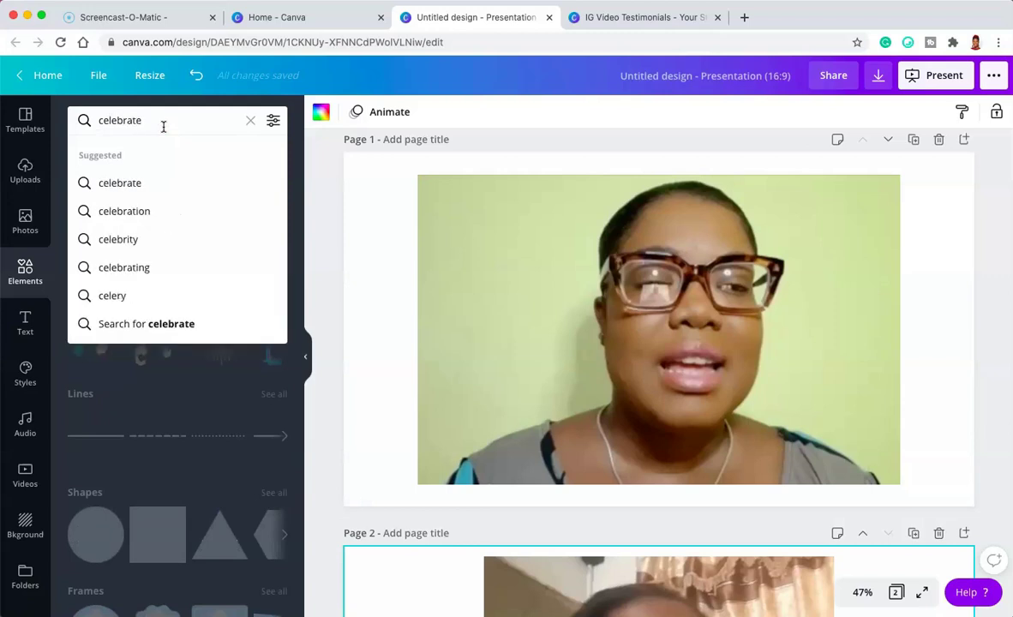
key(Return)
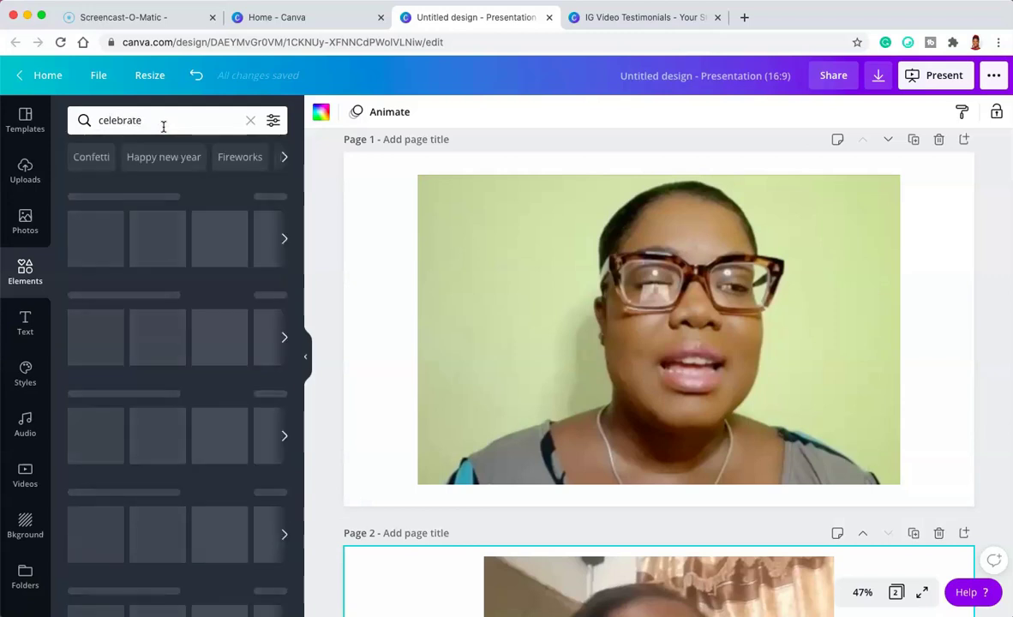
click(171, 125)
click(253, 298)
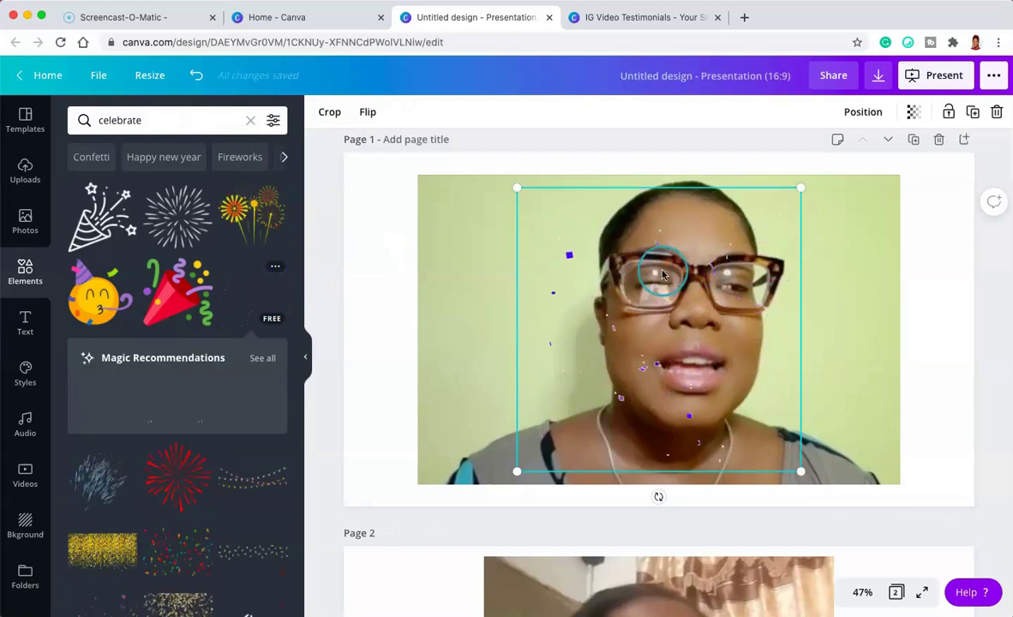
drag(647, 295, 470, 298)
drag(443, 375, 495, 375)
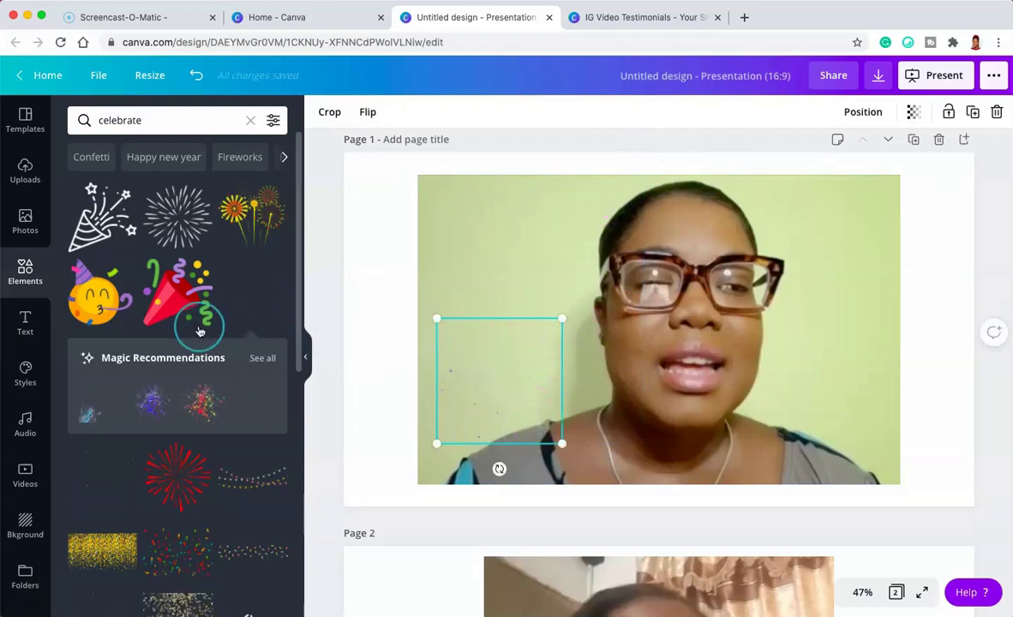
Add the party-face emoji to page 1, shrink it and place it on the opposite side of the speaker from the confetti
click(98, 306)
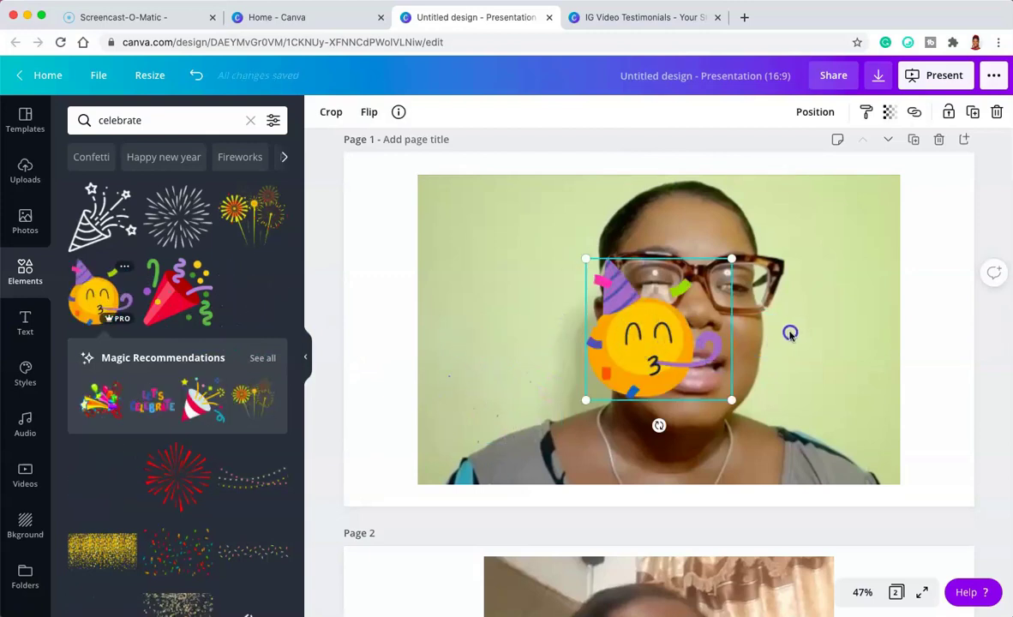
drag(791, 335, 792, 332)
drag(886, 259, 794, 348)
drag(772, 386, 825, 386)
Preview the design as a Standard presentation, watch page 1 play and return to the editor
click(936, 75)
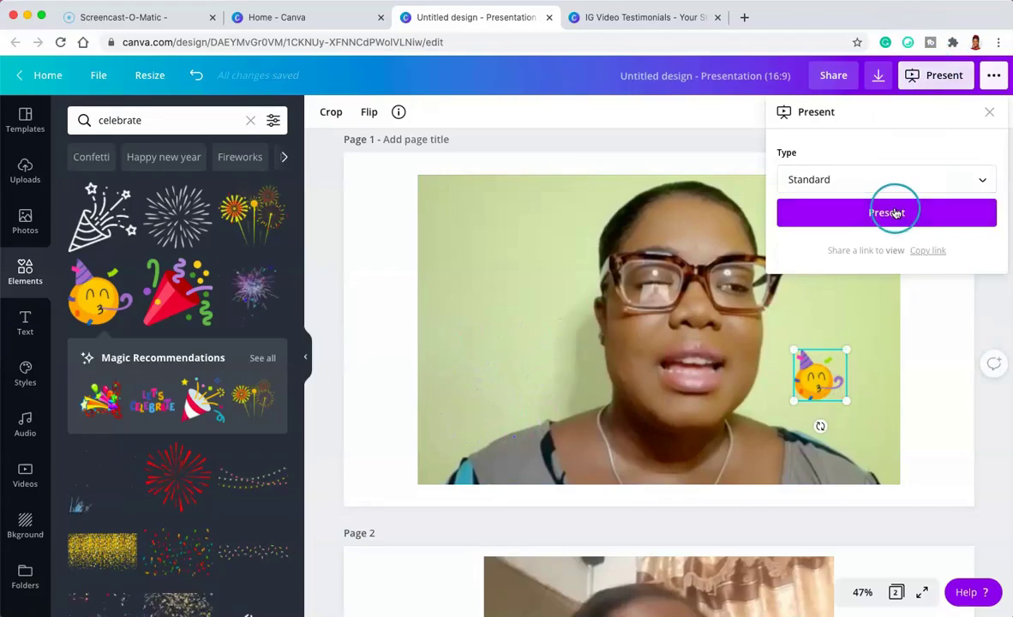
click(895, 213)
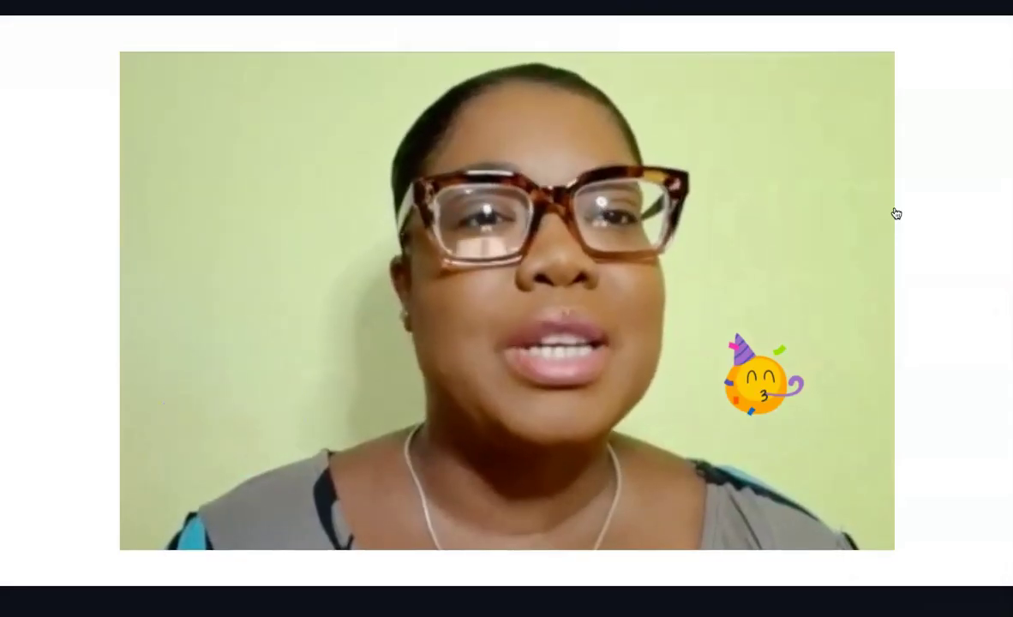
key(Escape)
click(801, 321)
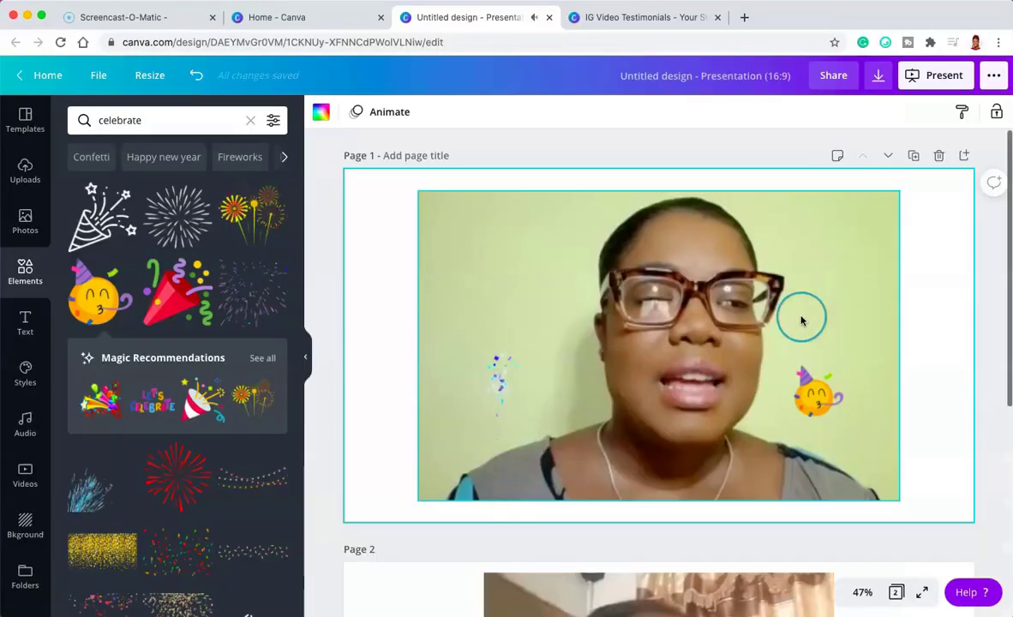
Shift the party-face emoji slightly down and outward, closer to the speaker's shoulder on page 1
scroll(728, 369, down, 5)
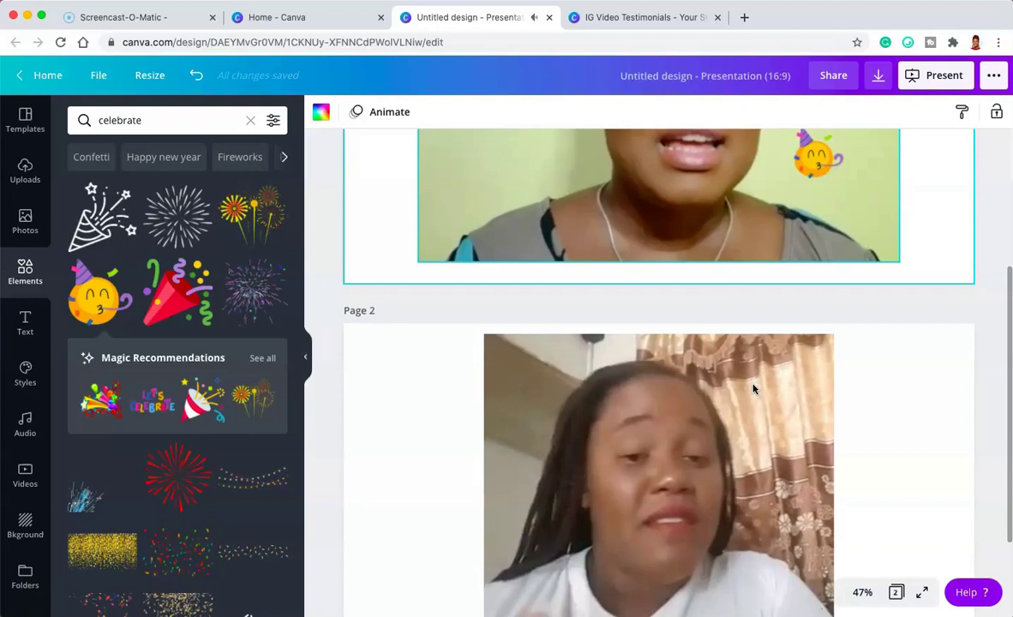
scroll(753, 389, up, 5)
click(807, 394)
drag(807, 395, 823, 412)
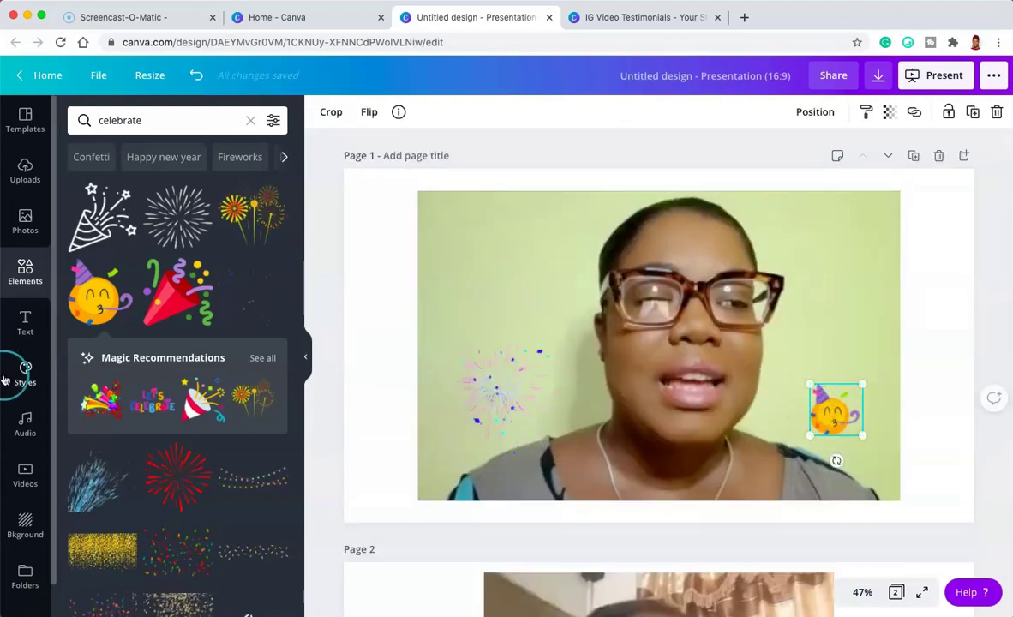
Add a subheading reading "CLIENT SUCCESS" over the speaker's forehead on page 1, enlarged to about size 47
click(25, 324)
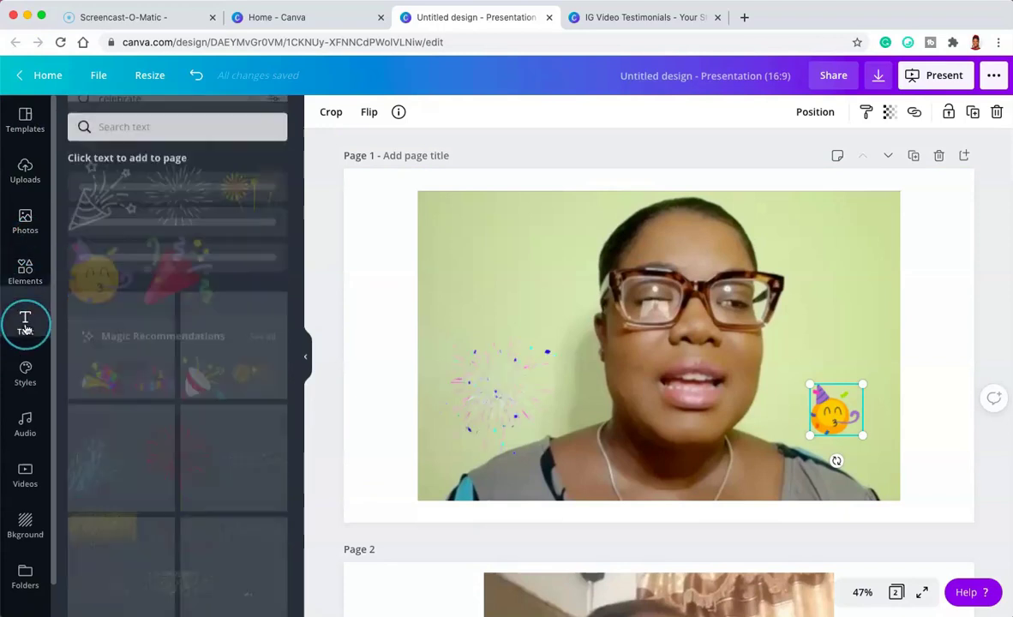
click(119, 234)
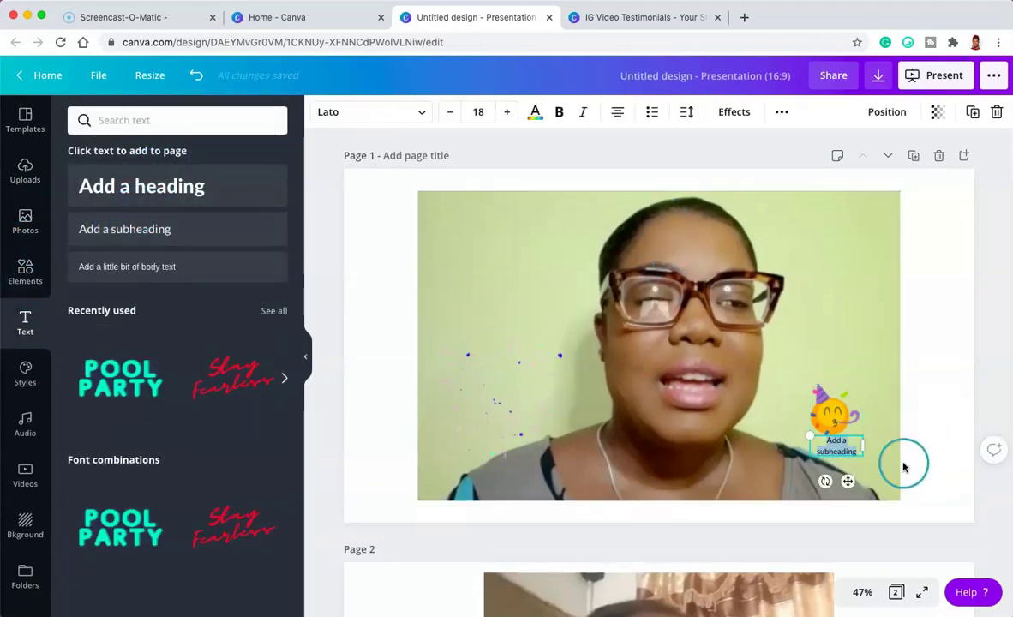
drag(848, 481, 671, 256)
drag(738, 250, 797, 296)
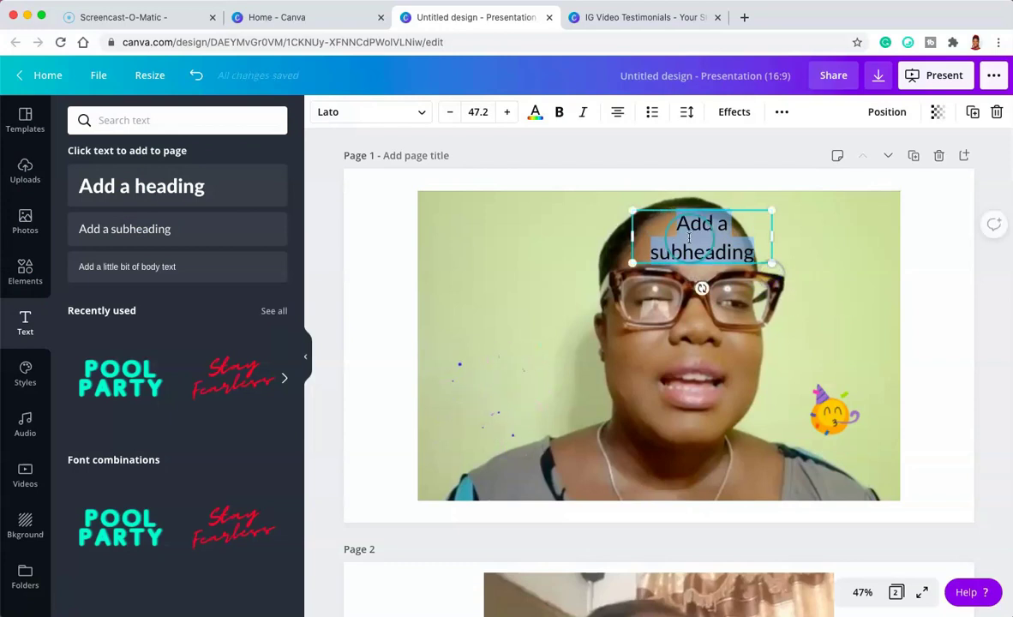
text(C)
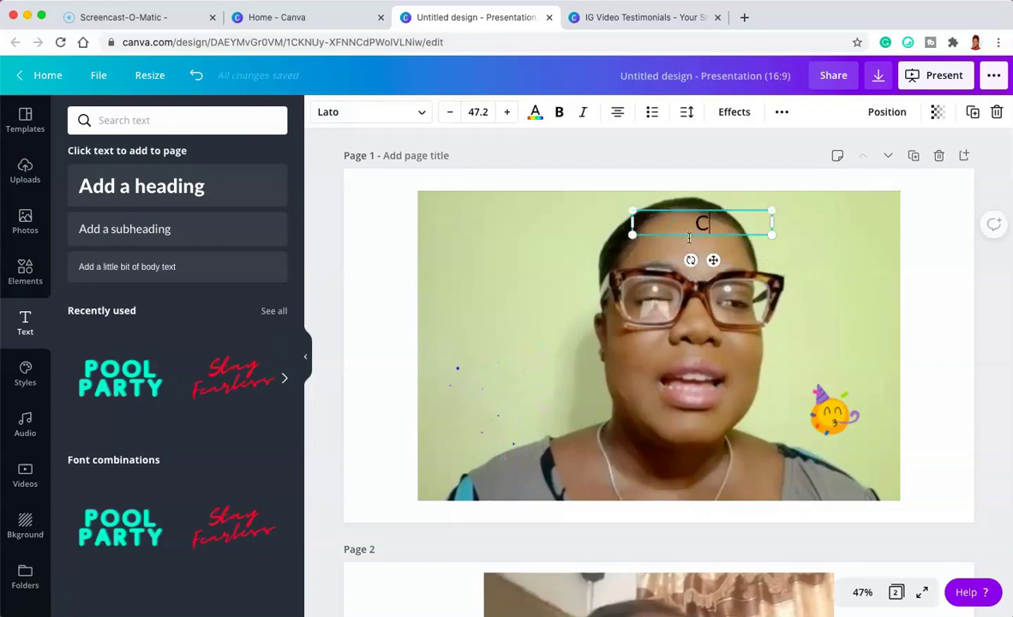
text(LIENT SU)
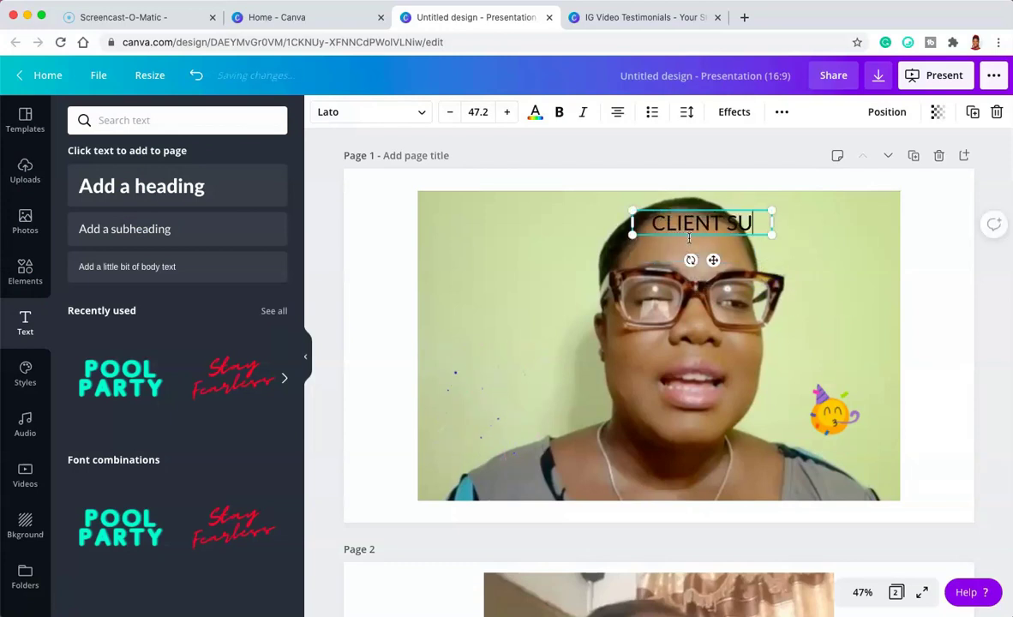
text(CCES)
Enlarge the CLIENT SUCCESS title to about size 72 on a single line and shift it across the upper part of the video
drag(815, 233, 899, 290)
click(868, 224)
drag(770, 214, 739, 216)
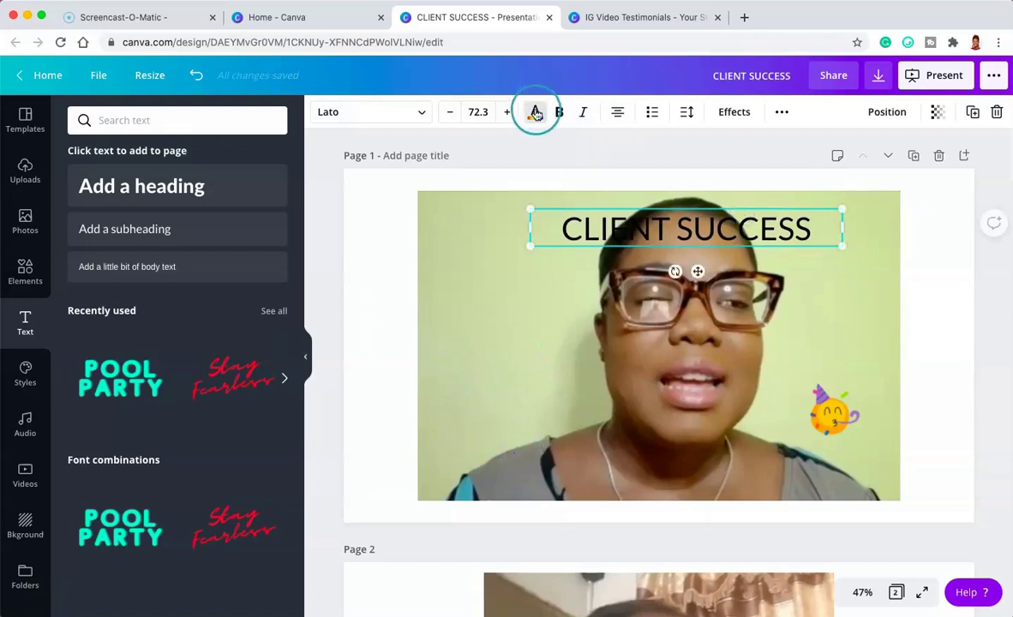
Try dark blue bold lettering on the CLIENT SUCCESS title
click(535, 113)
click(271, 467)
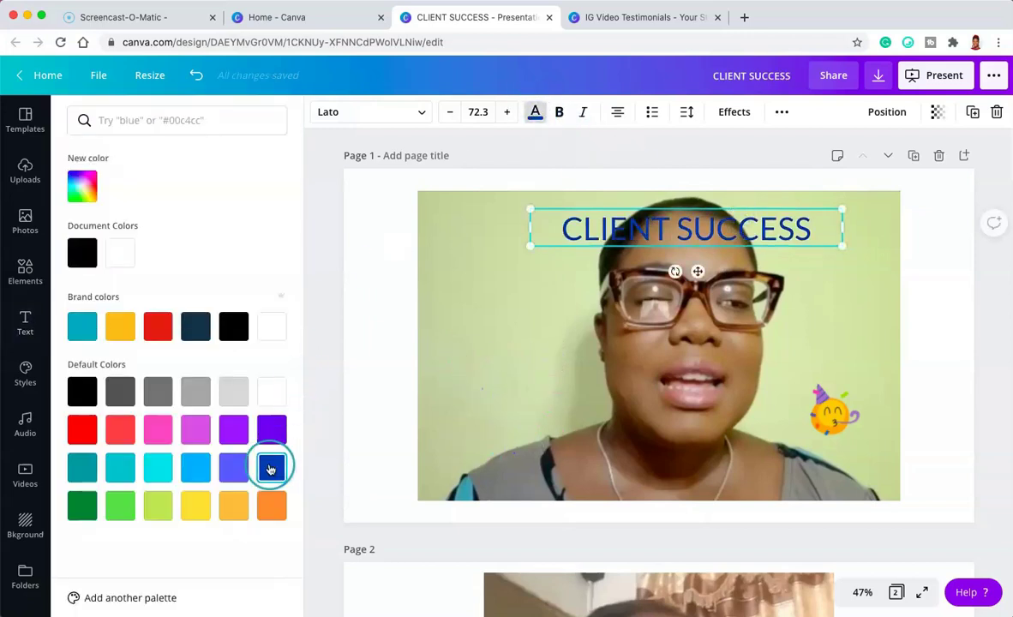
click(559, 112)
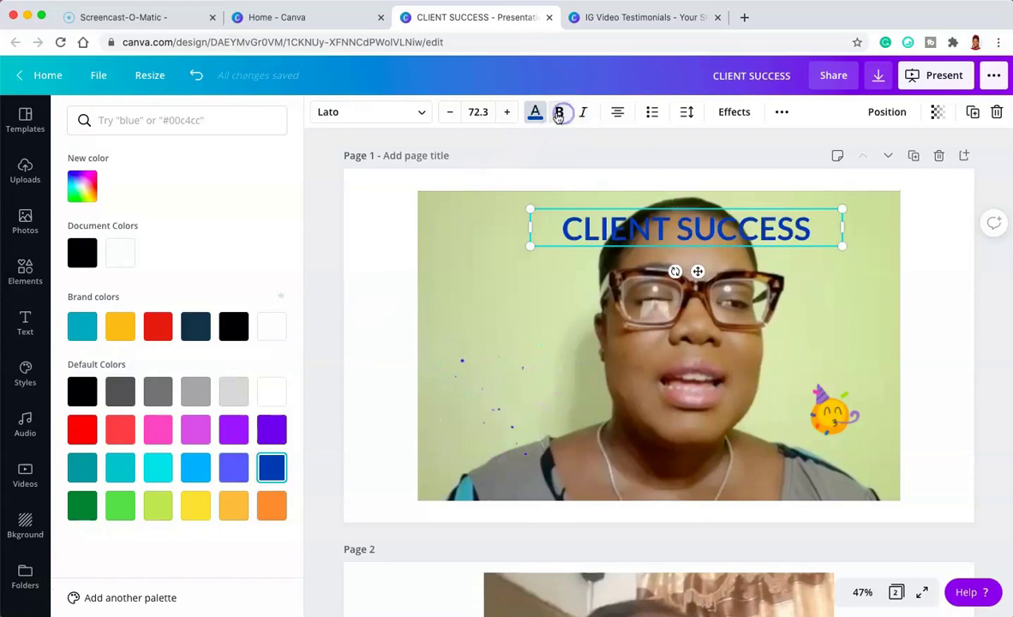
Set the title's font to Archivo Black and colour it bright red after trying yellow, orange and coral red
click(424, 120)
click(151, 211)
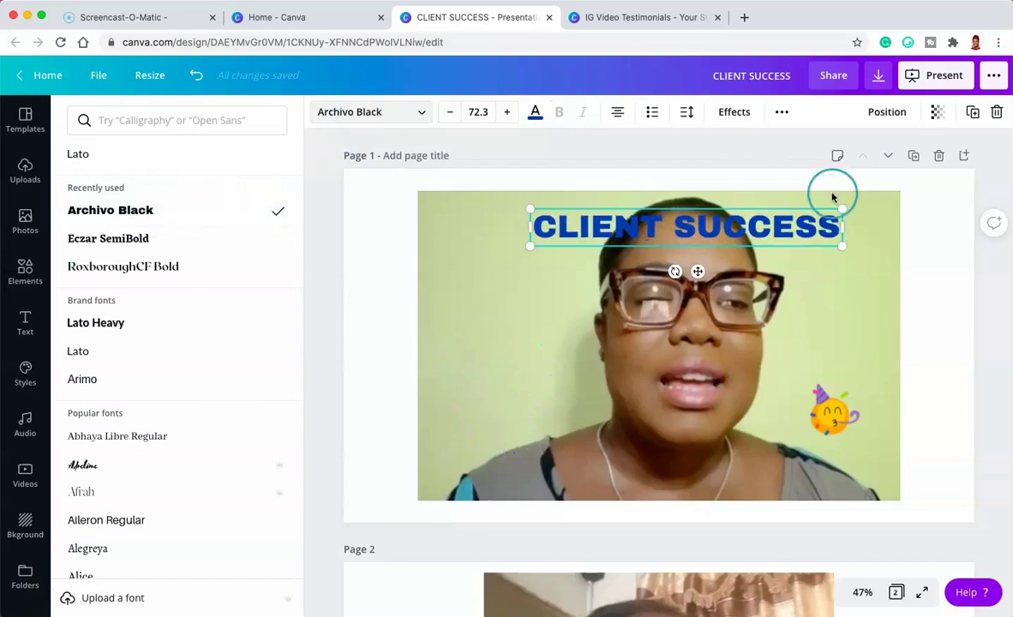
click(534, 115)
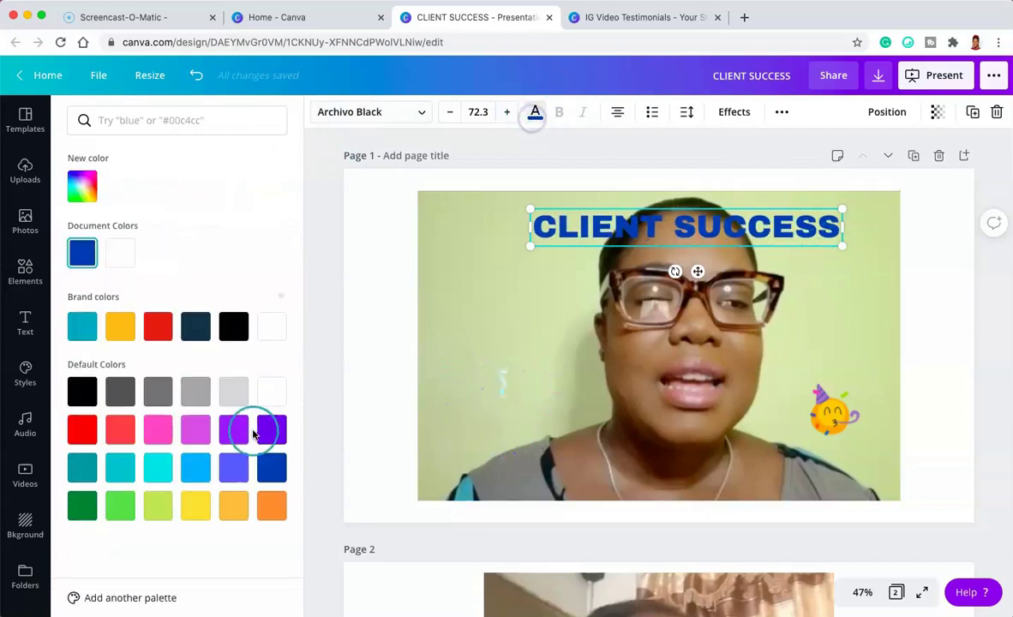
click(196, 506)
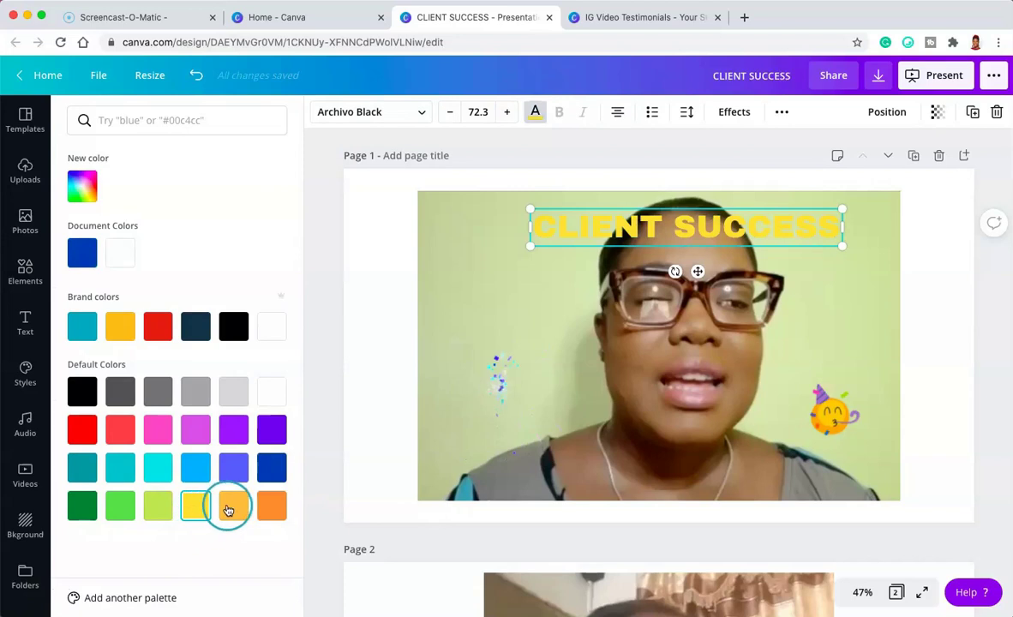
click(233, 507)
click(279, 505)
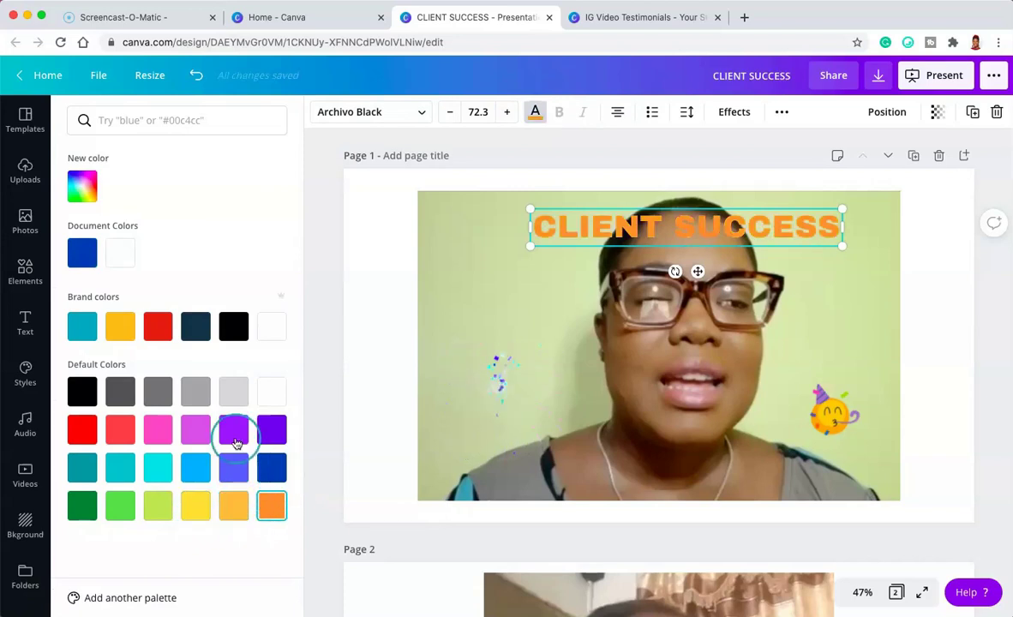
click(111, 435)
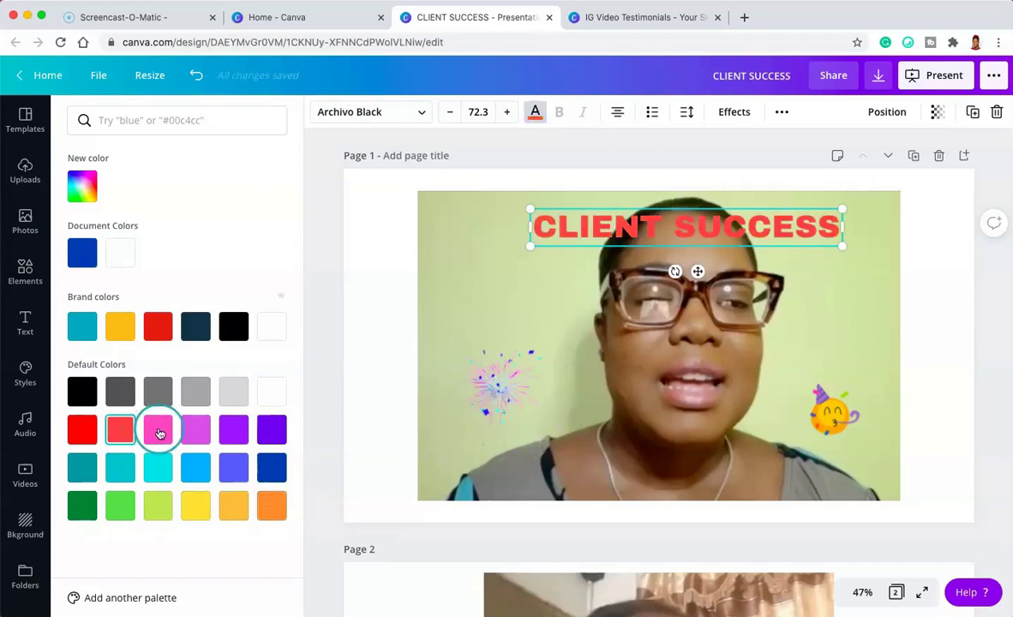
click(83, 429)
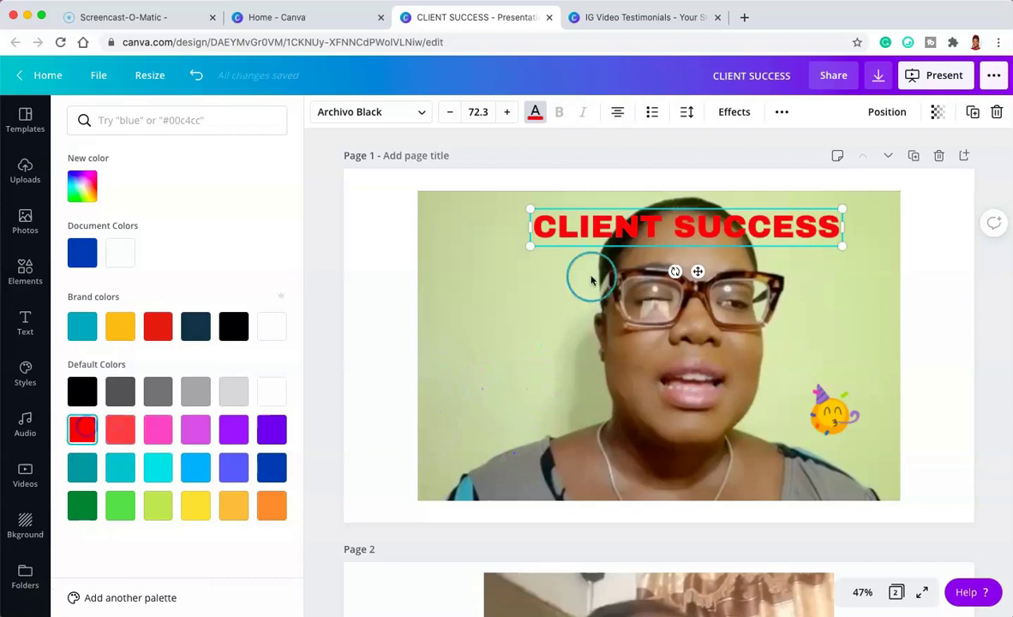
Deselect the title, collapse the side panel and review both pages of the design
click(936, 343)
scroll(765, 403, down, 2)
scroll(765, 401, up, 2)
scroll(765, 401, down, 2)
scroll(765, 401, up, 2)
click(430, 267)
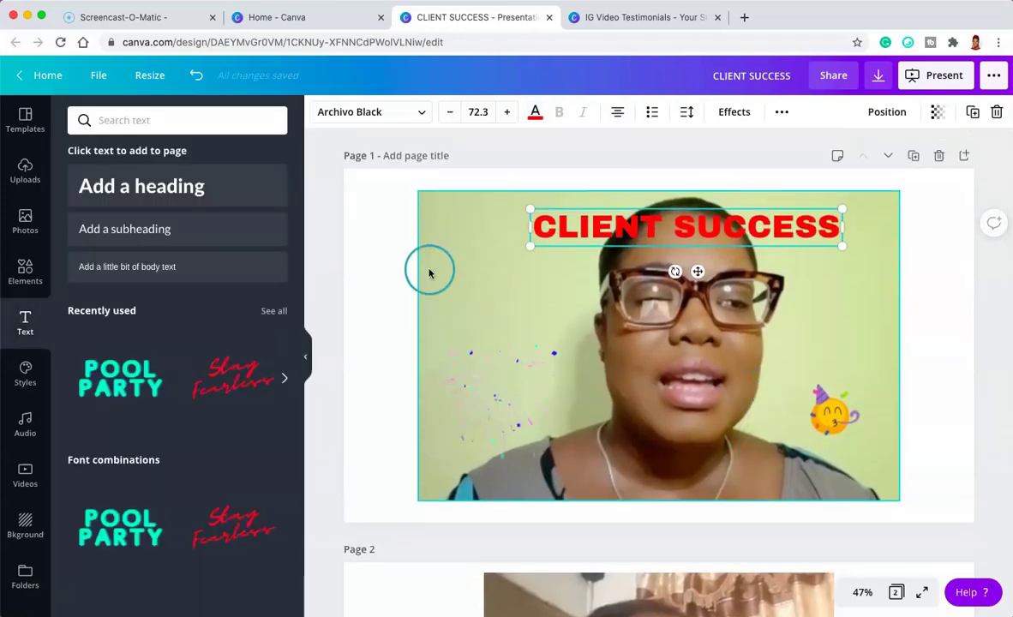
click(368, 300)
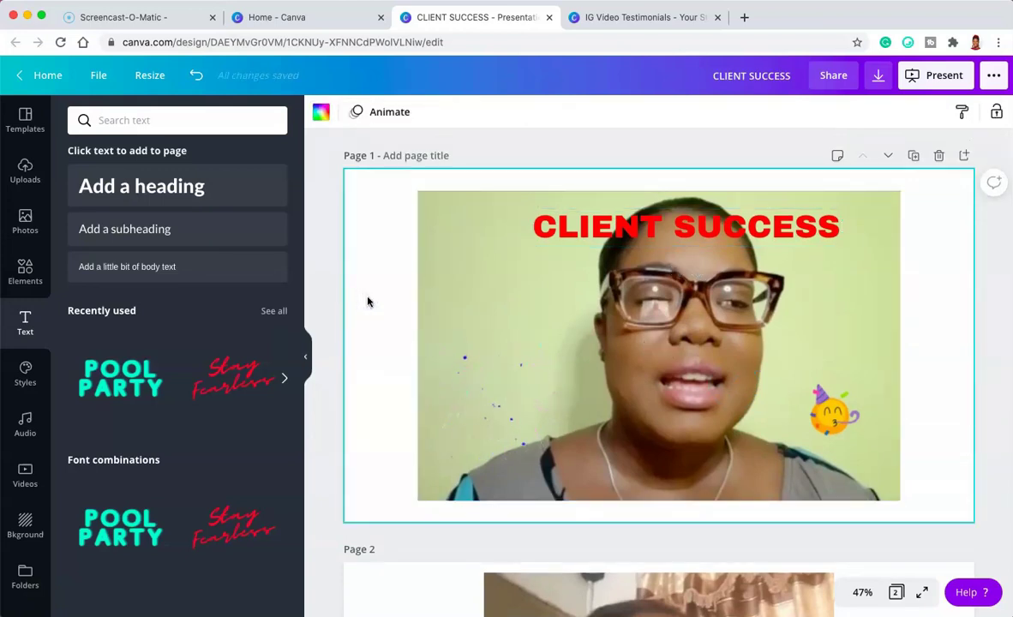
click(307, 355)
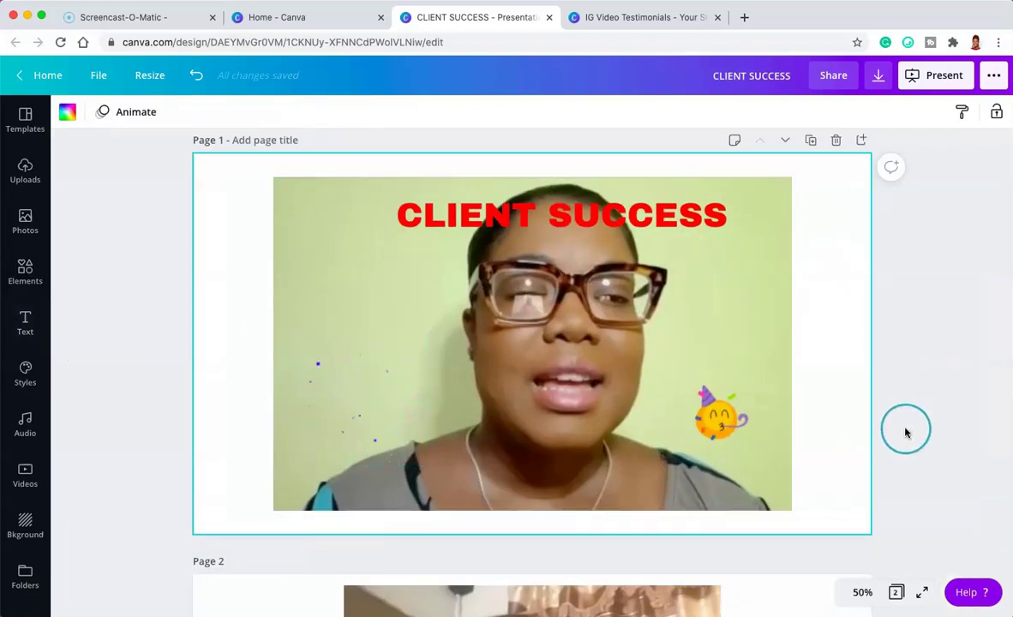
scroll(904, 429, down, 5)
click(787, 407)
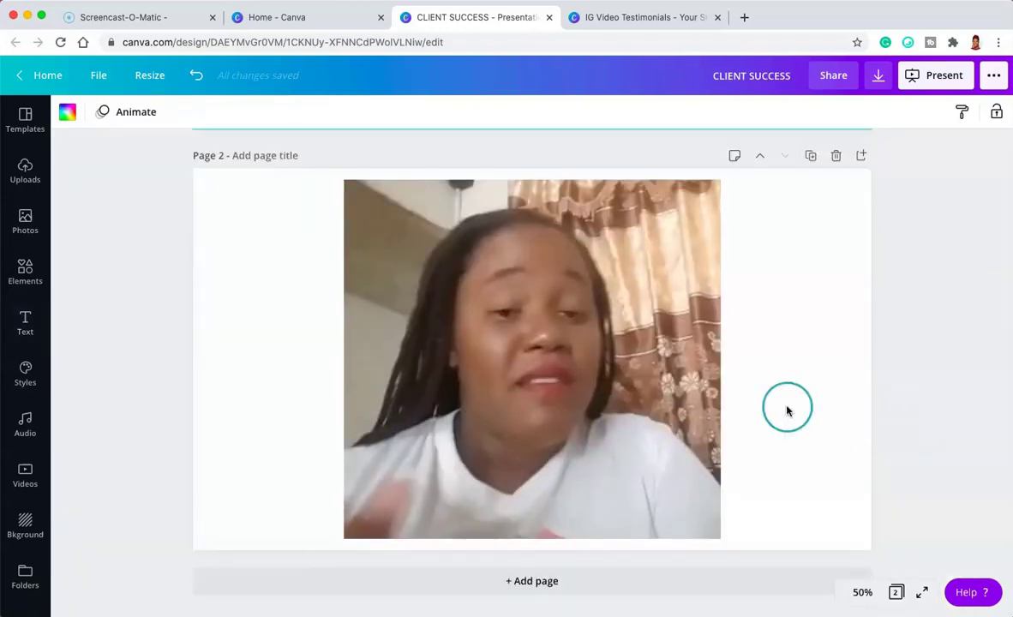
click(599, 366)
click(903, 306)
scroll(909, 307, up, 2)
scroll(908, 307, up, 7)
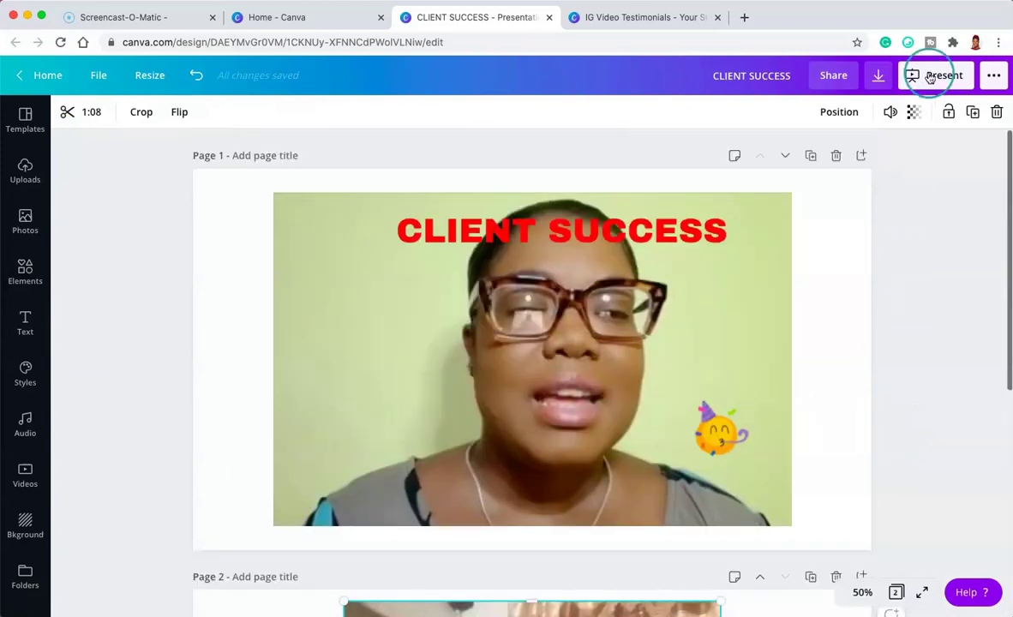
Download the design as an MP4 Video
click(881, 77)
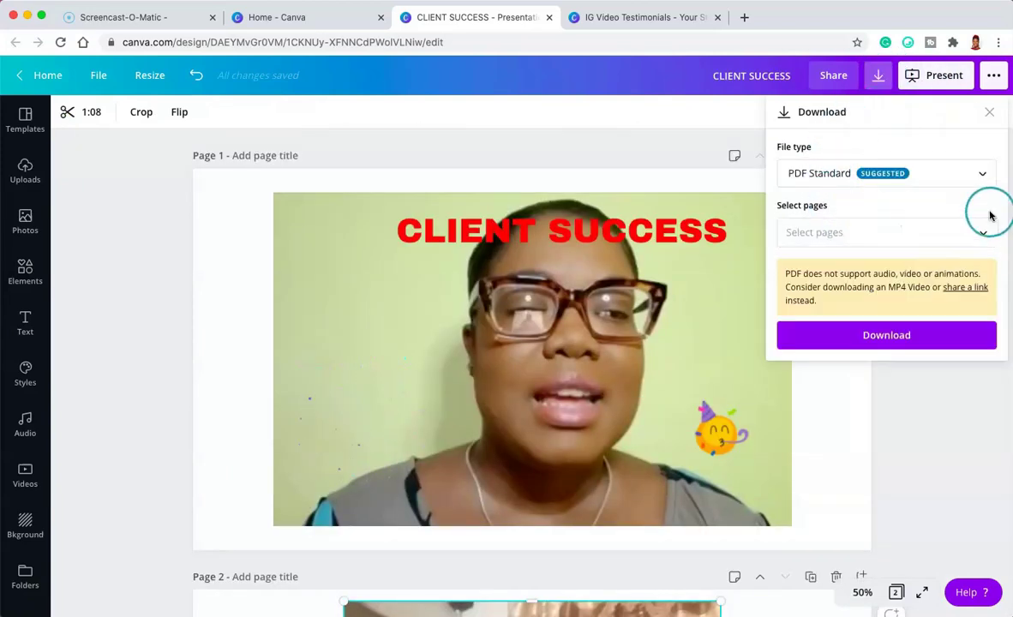
click(981, 171)
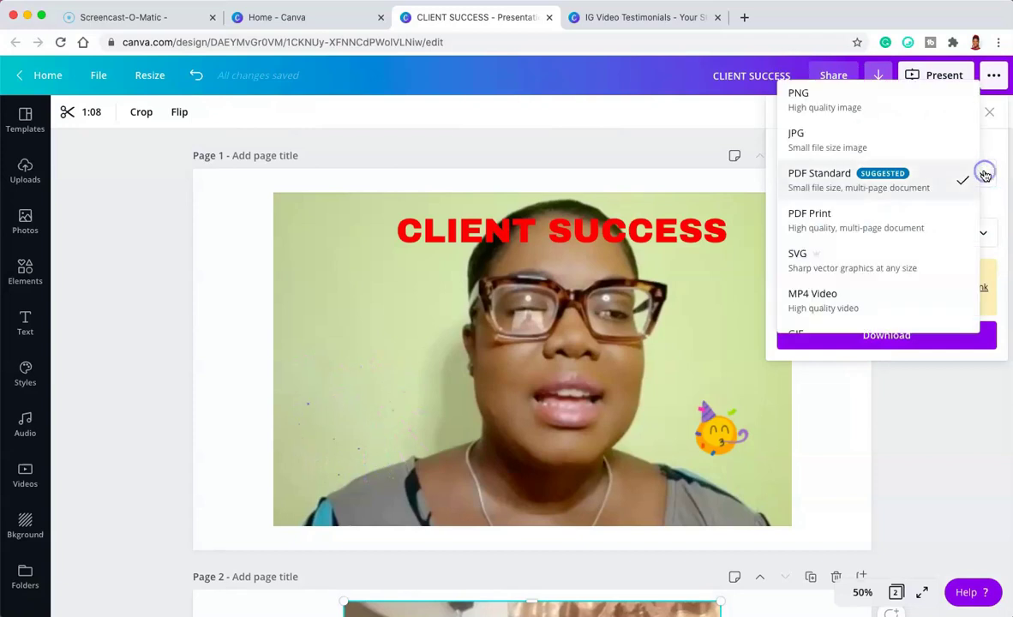
scroll(859, 262, down, 1)
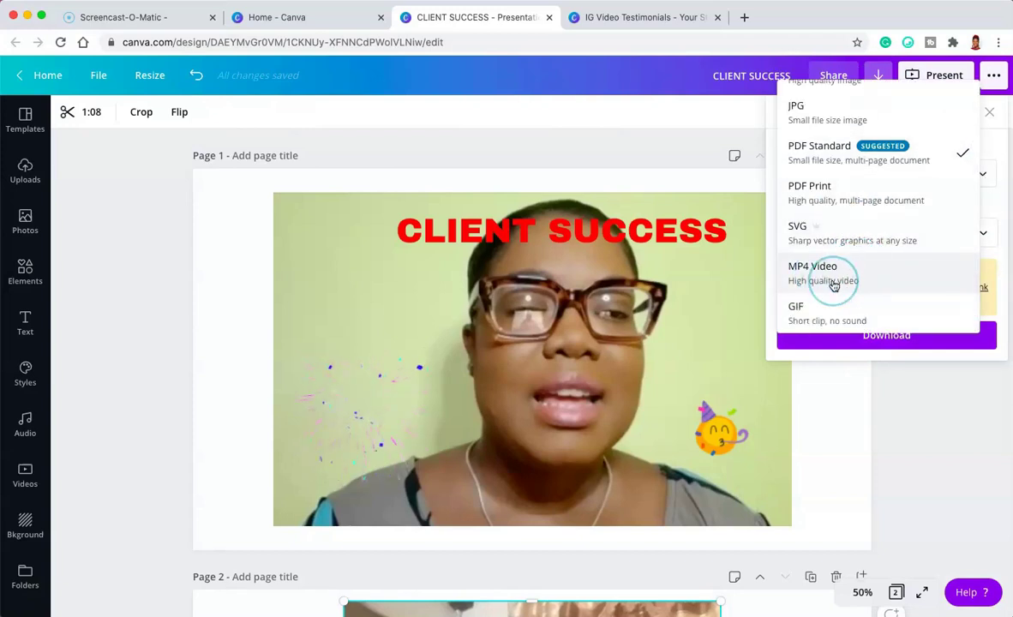
click(834, 286)
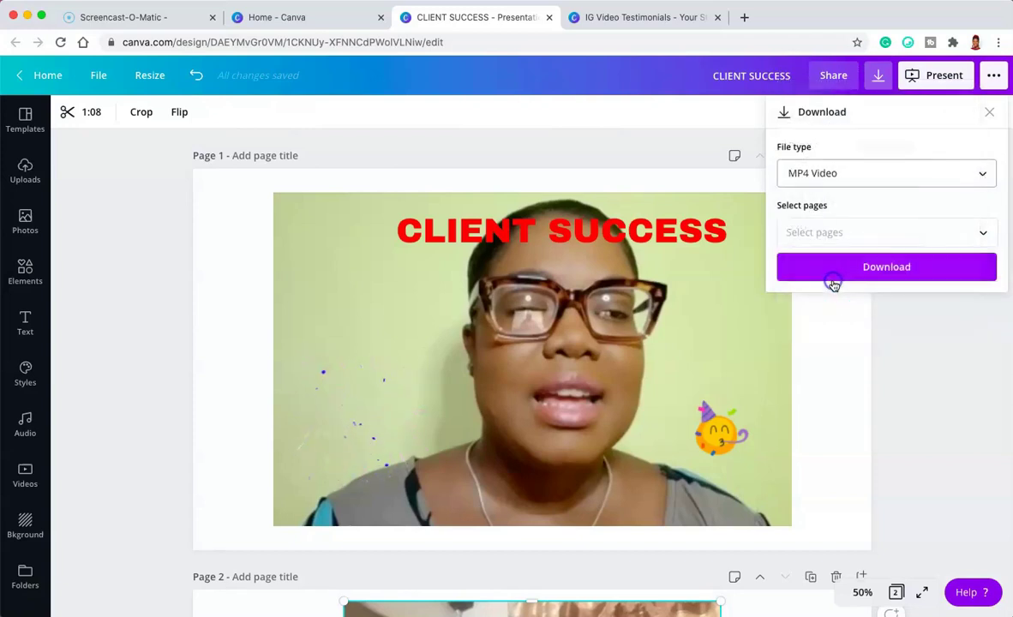
click(899, 223)
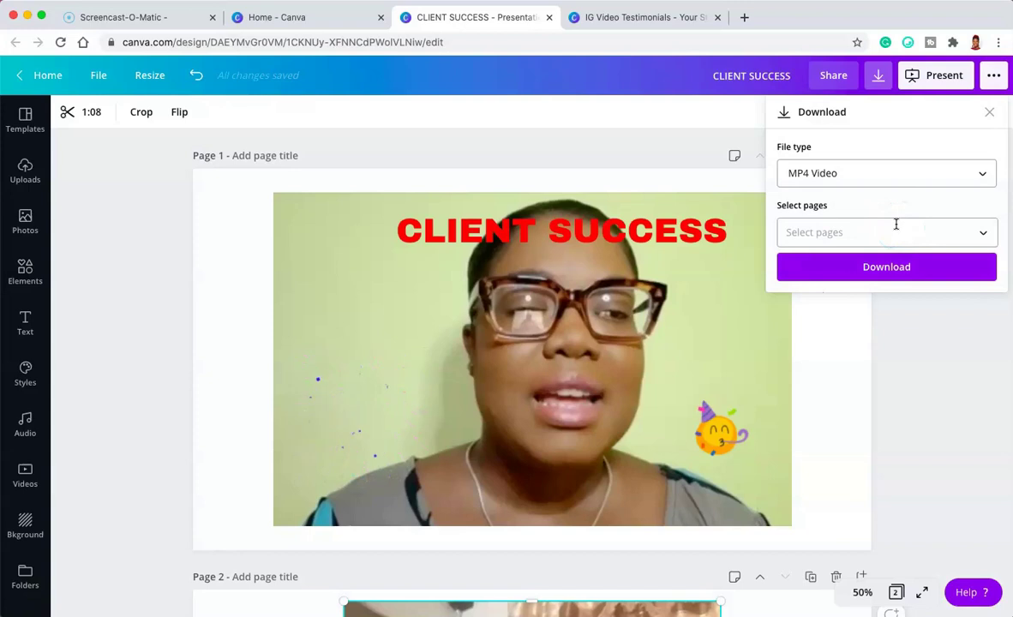
click(811, 185)
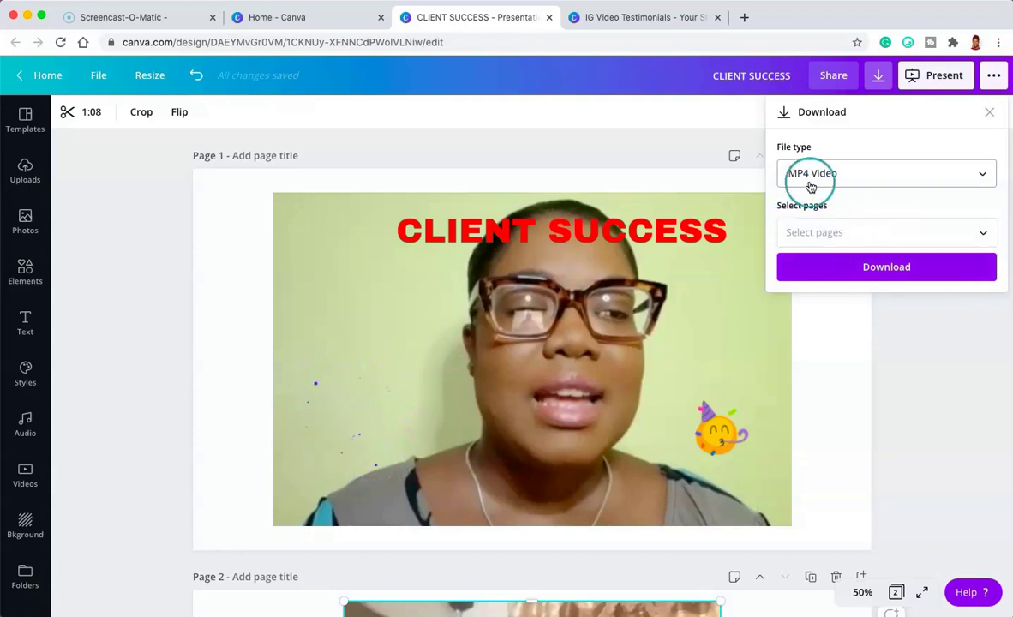
click(860, 267)
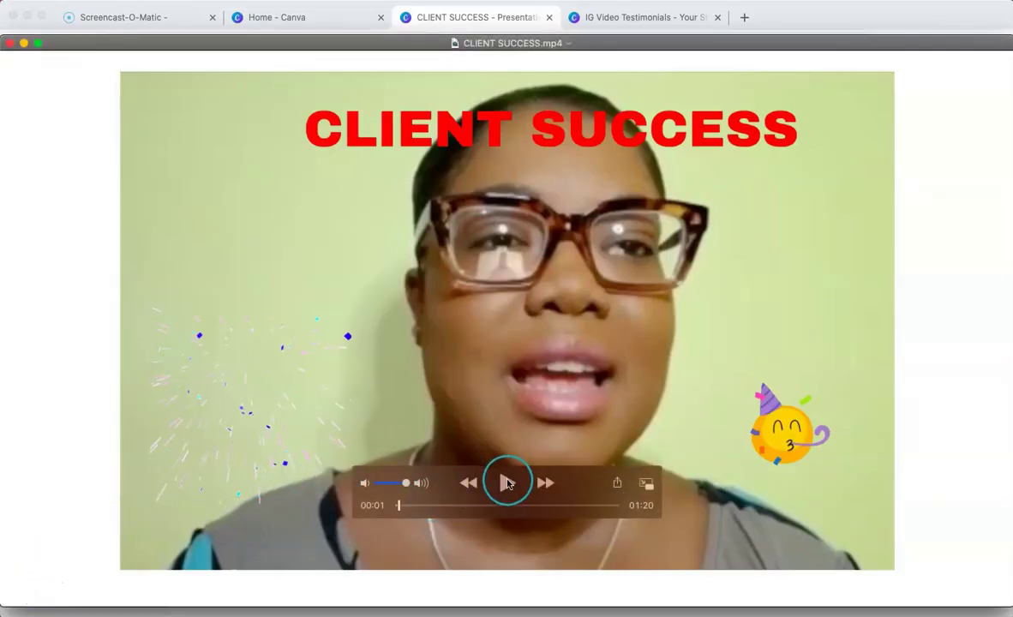
Play the downloaded CLIENT SUCCESS.mp4, skip ahead to check the change to the second speaker, and pause it
click(508, 483)
click(444, 512)
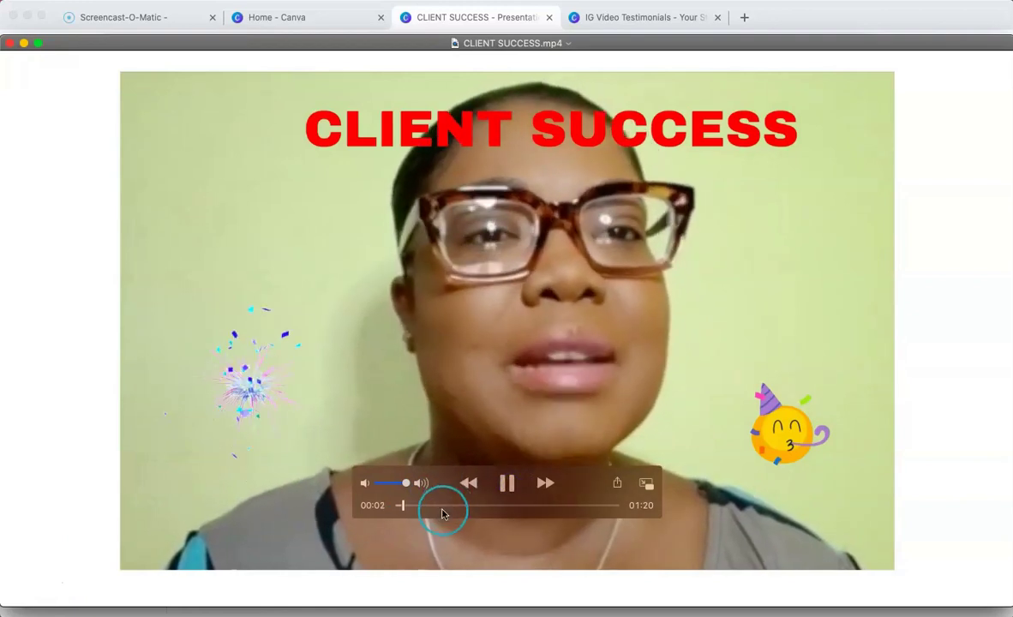
click(424, 506)
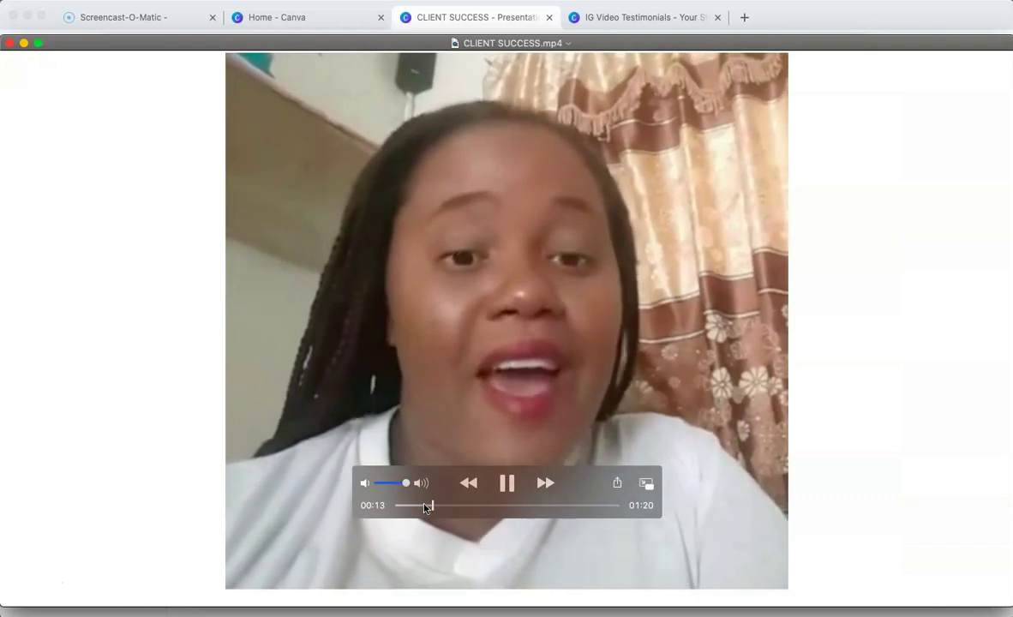
click(420, 506)
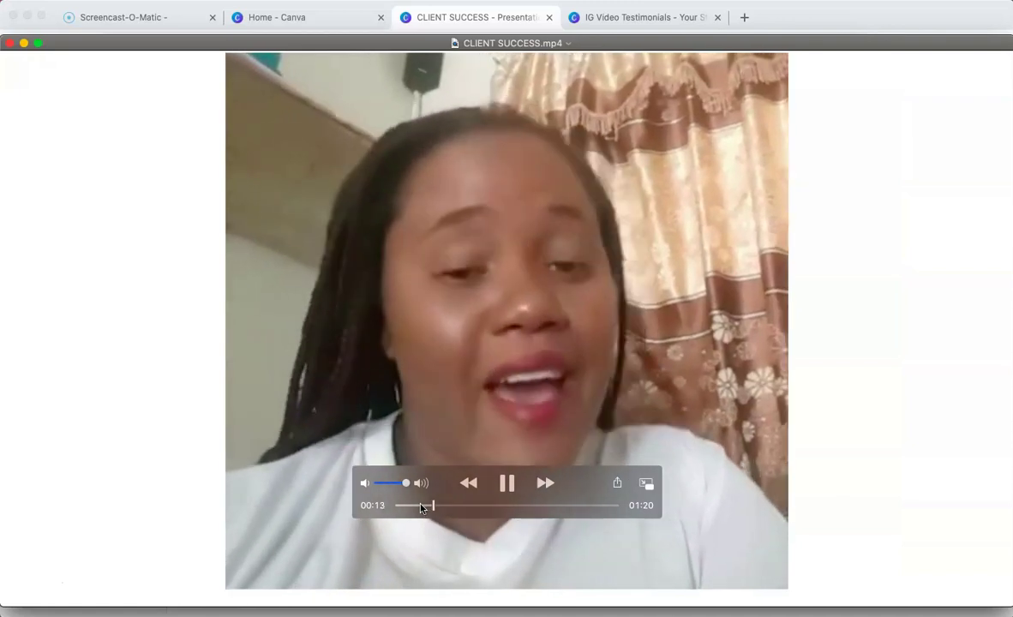
click(514, 484)
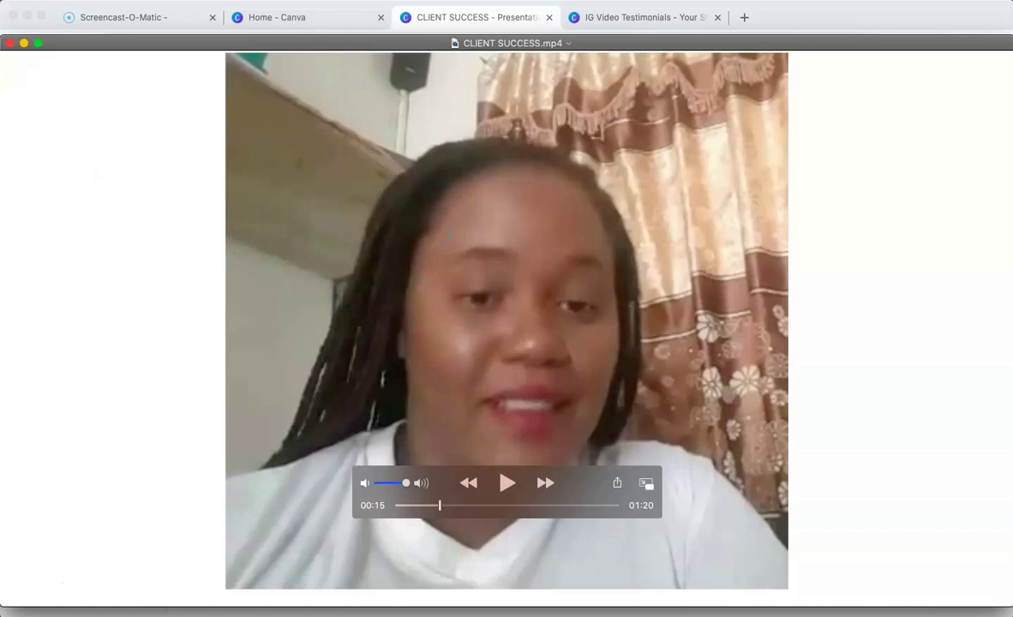
Return to the CLIENT SUCCESS design in Canva, dismiss the saved-design message and look over both pages
click(331, 17)
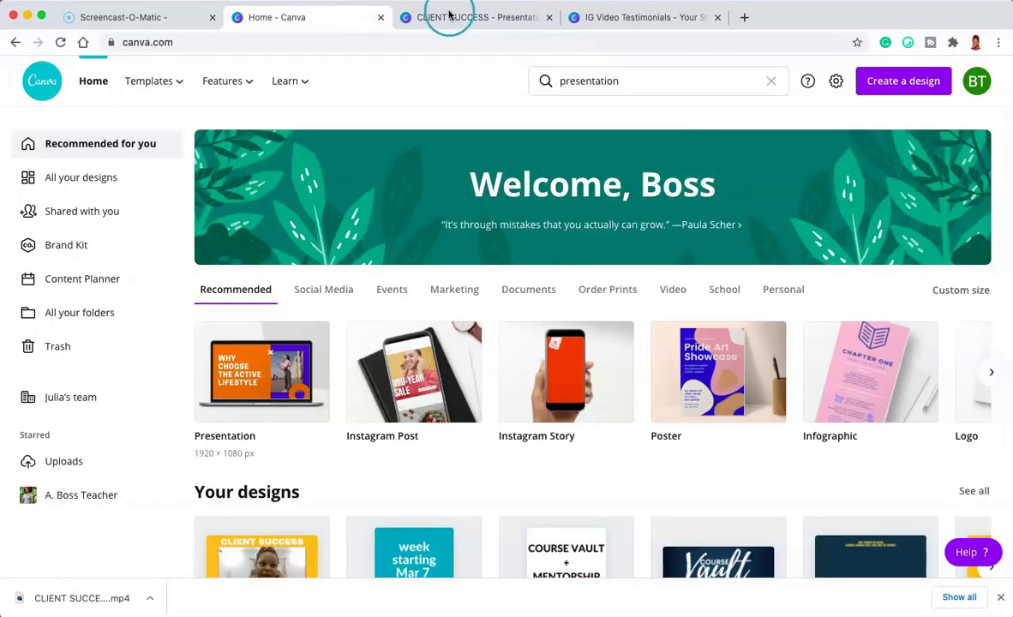
click(449, 17)
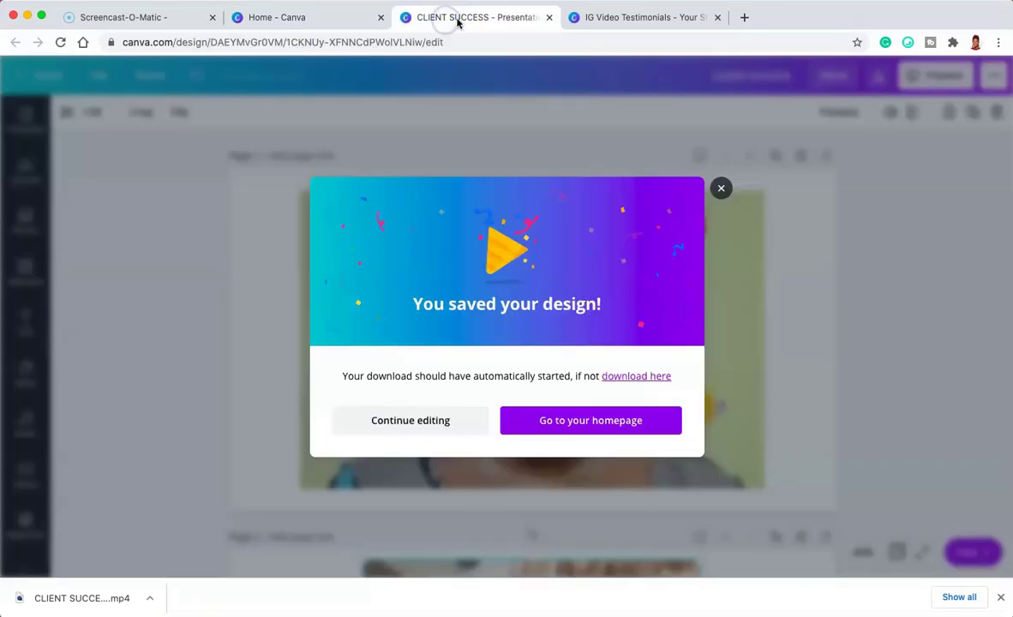
click(722, 189)
scroll(877, 442, down, 4)
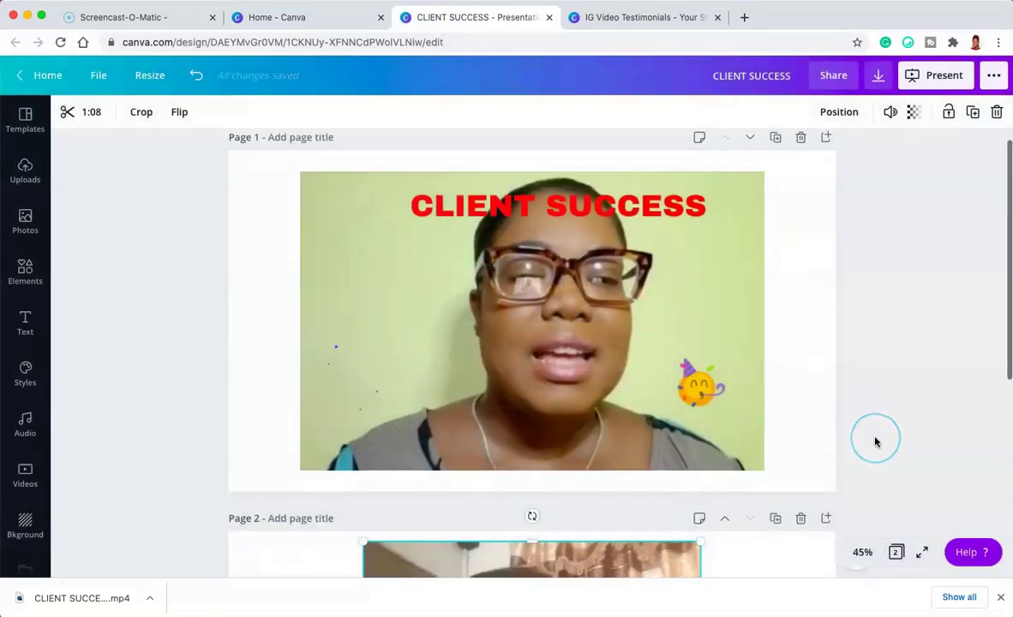
scroll(875, 441, down, 3)
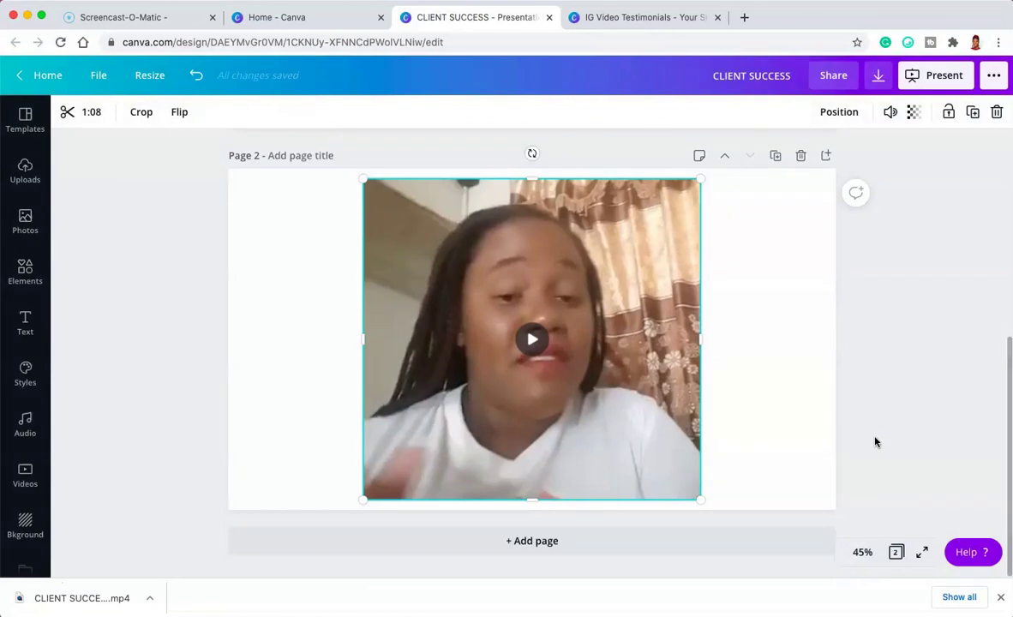
scroll(875, 442, up, 1)
scroll(875, 441, up, 5)
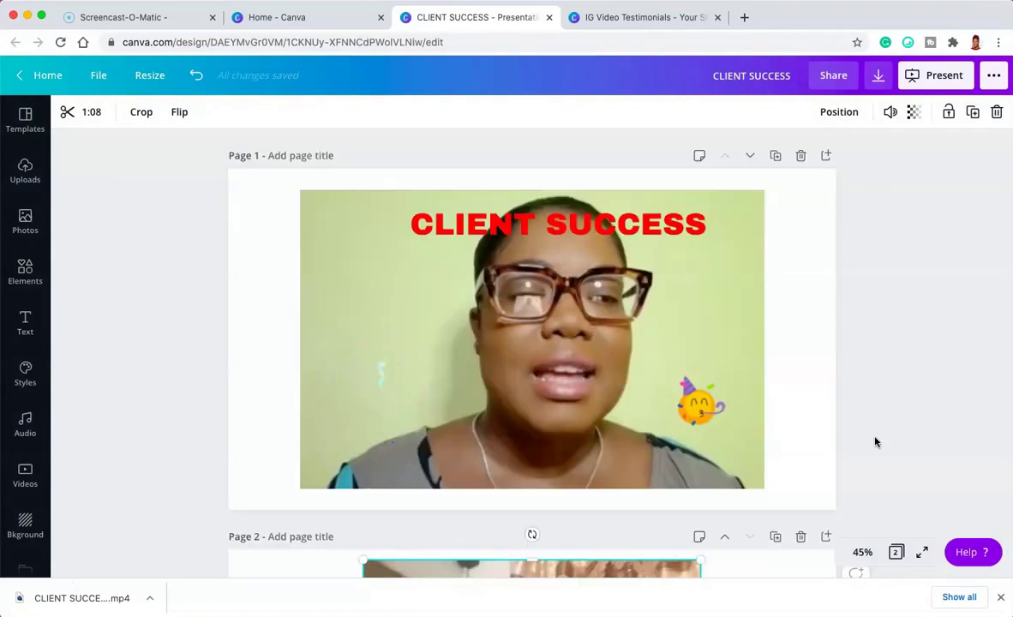